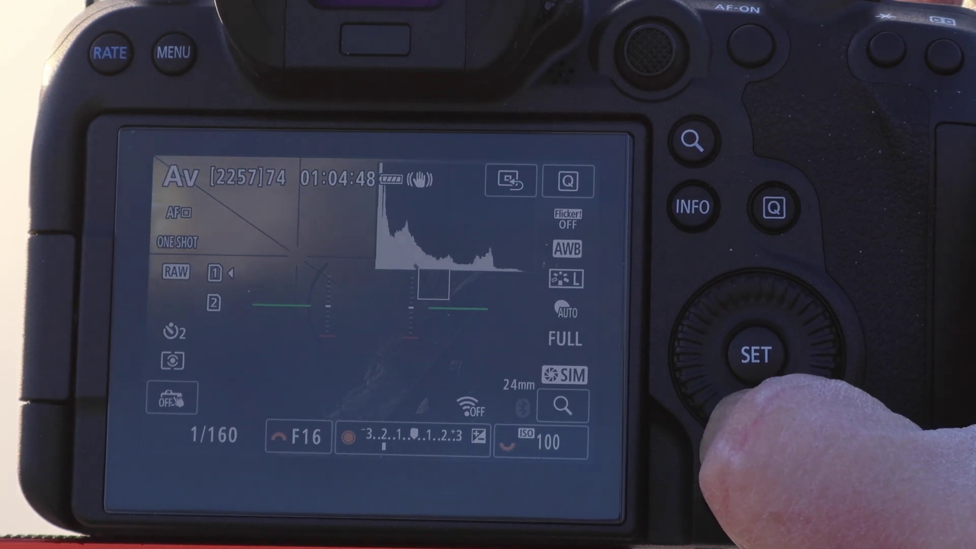
- Set three-shot AEB bracketing to about one stop either side of normal exposure
scroll(757, 356, "up", 1)
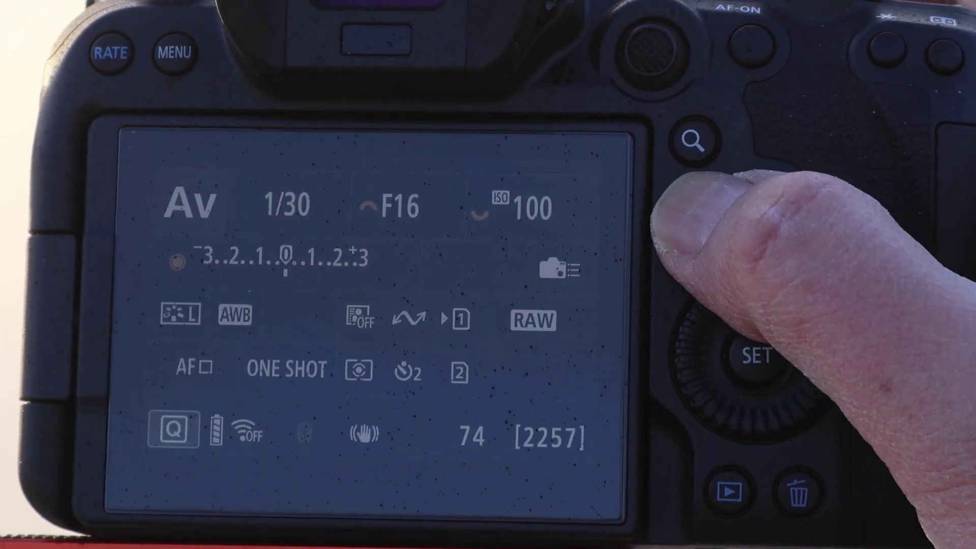
scroll(758, 356, "down", 1)
left_click(771, 207)
left_click(757, 355)
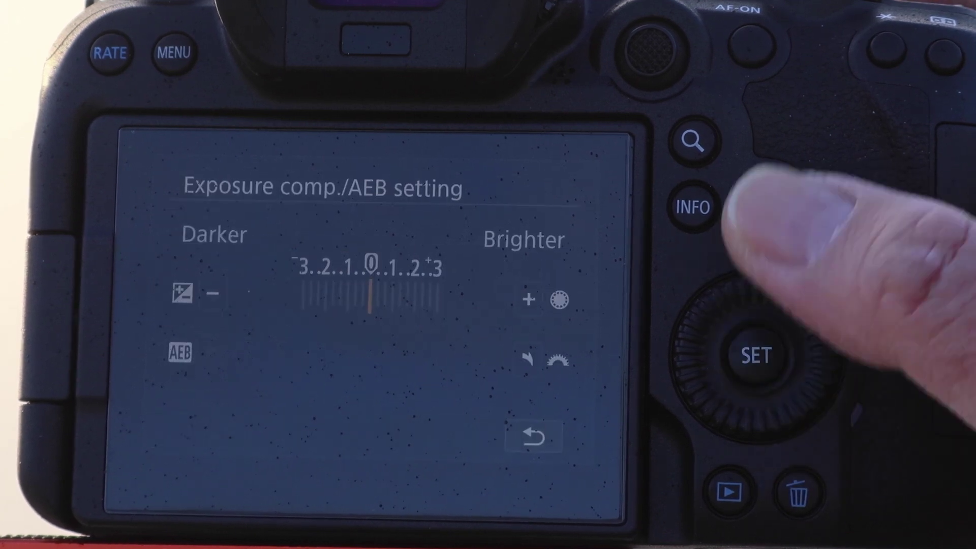
scroll(732, 213, "up", 1)
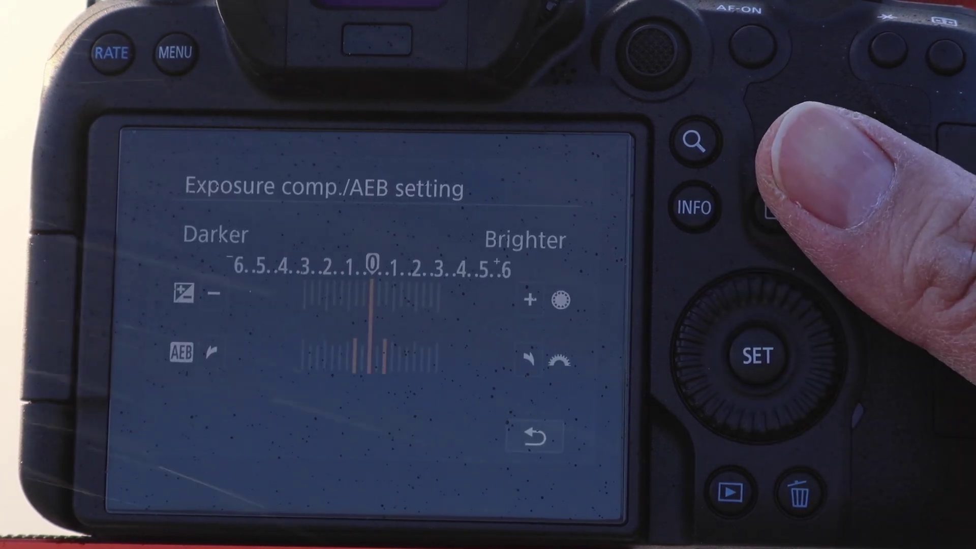
scroll(732, 214, "up", 1)
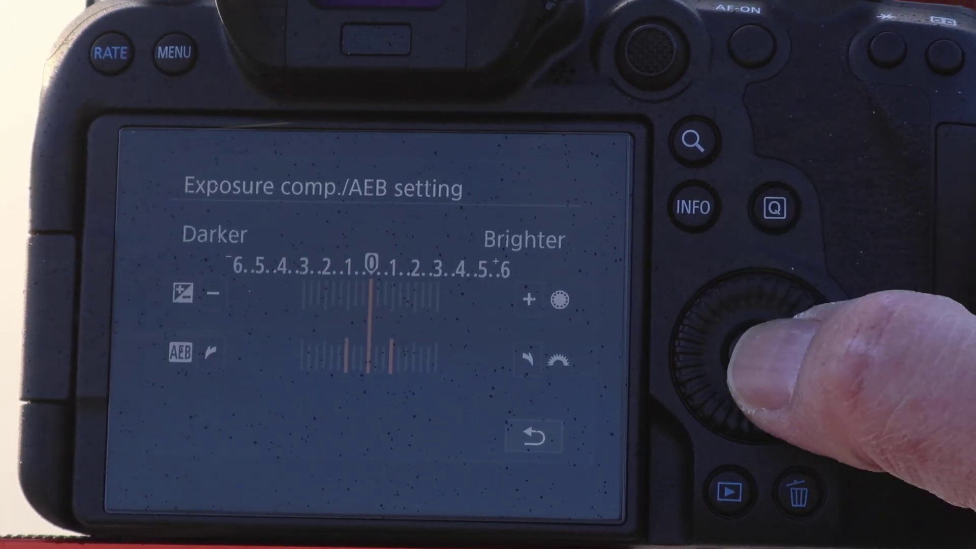
left_click(757, 354)
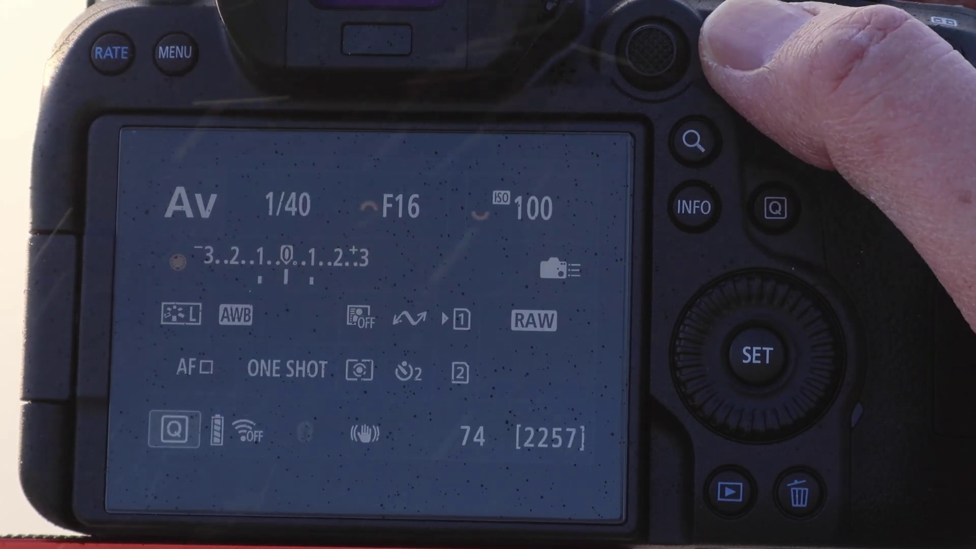
- Return to live view, show the electronic level, and magnify to check focus
left_click(693, 207)
left_click(693, 207)
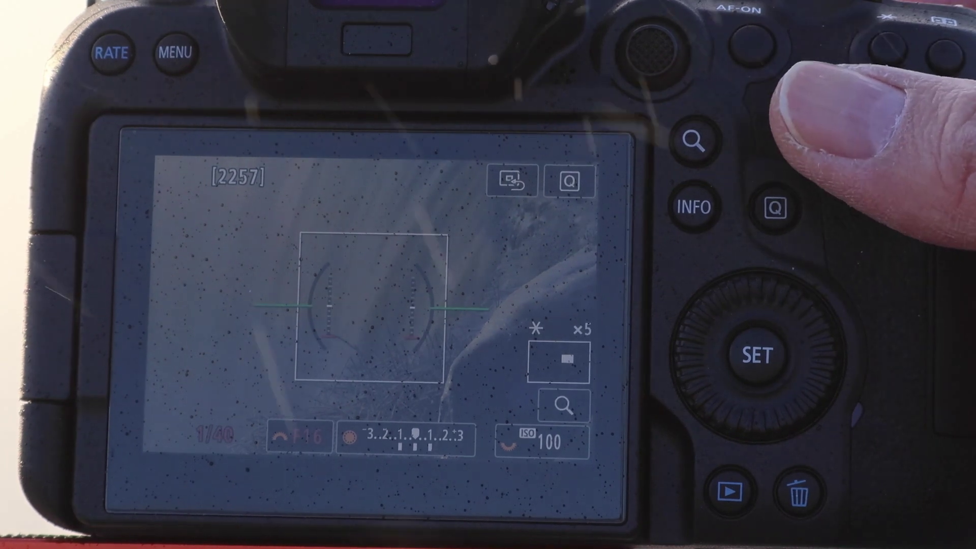
left_click(692, 142)
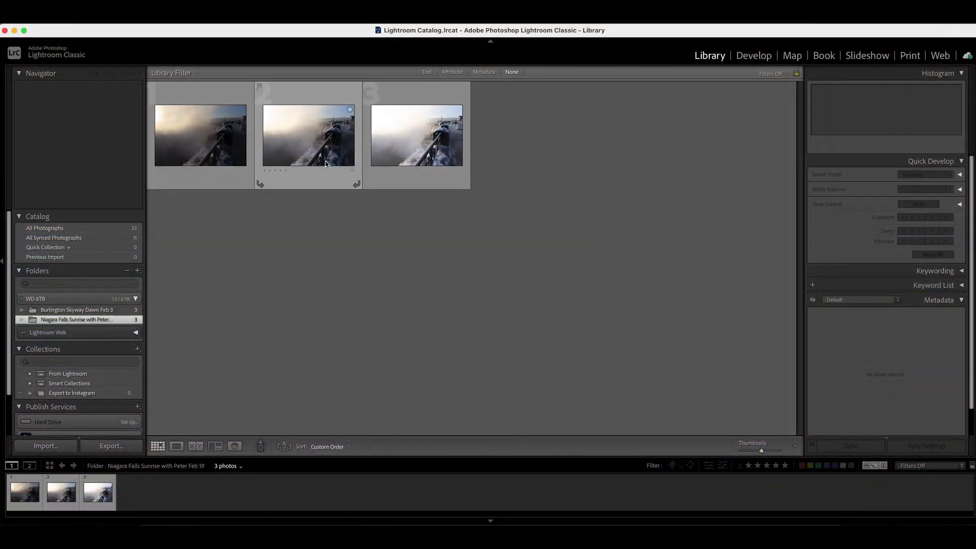
- Compare the darkest, brightest and middle waterfall exposures, then select all three
left_click(217, 158)
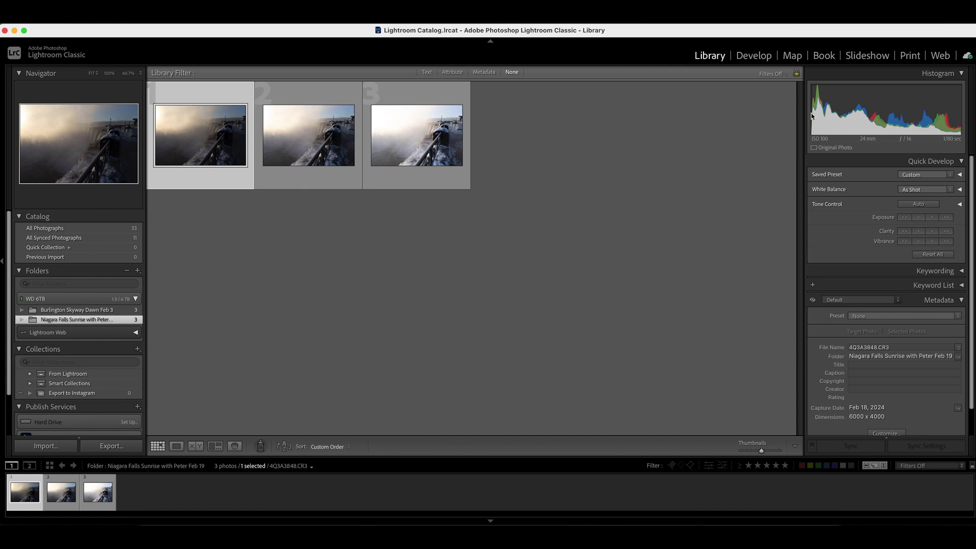
left_click(415, 152)
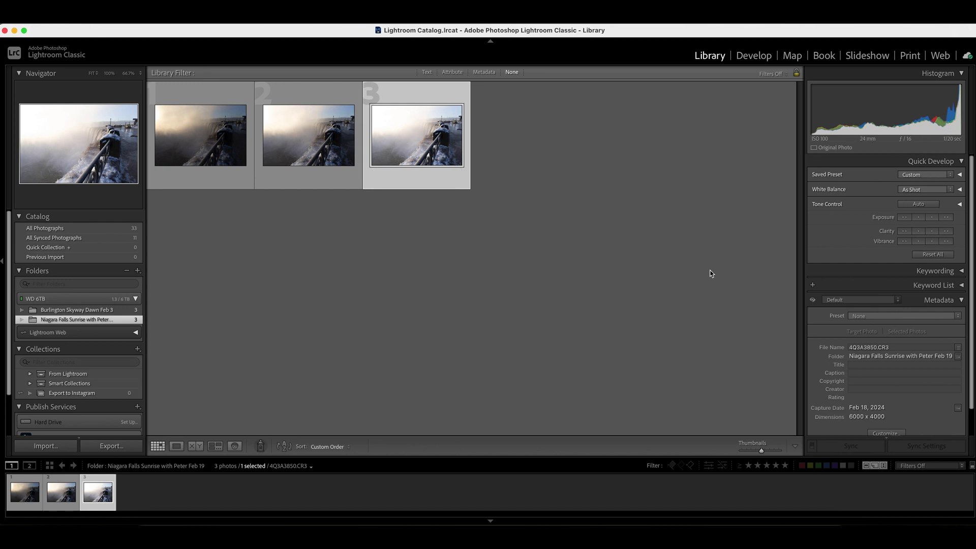
left_click(303, 141)
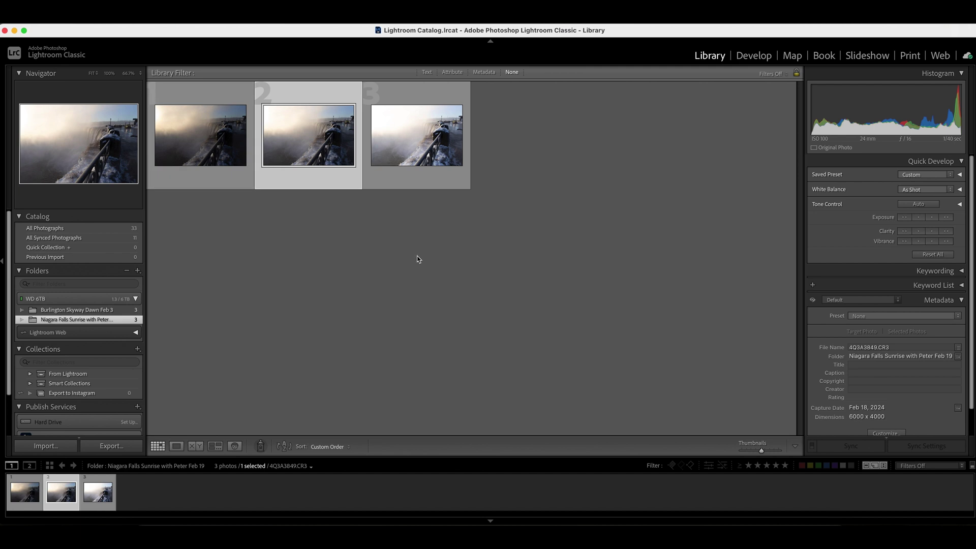
left_click(192, 157)
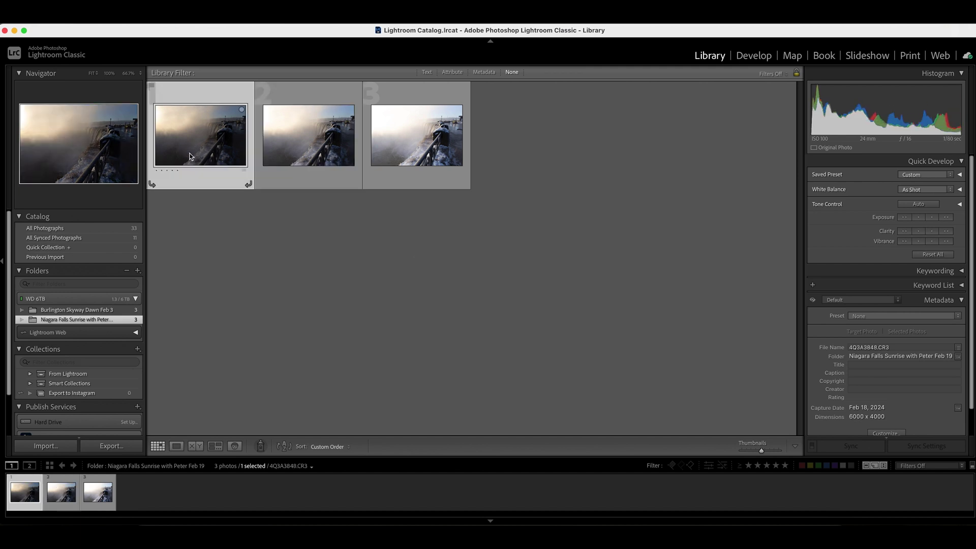
key("super+a")
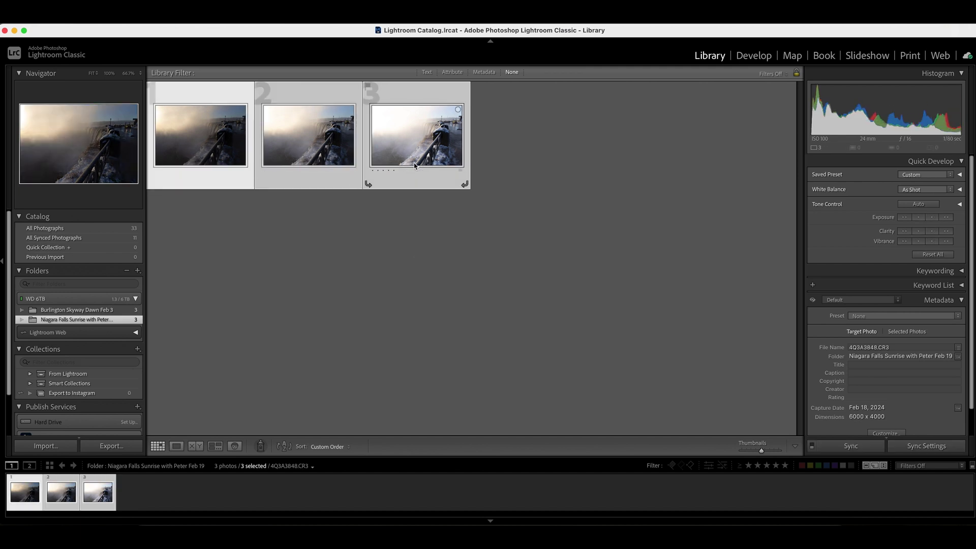
- Open the Photo Merge > HDR preview for the three selected waterfall photos
right_click(414, 165)
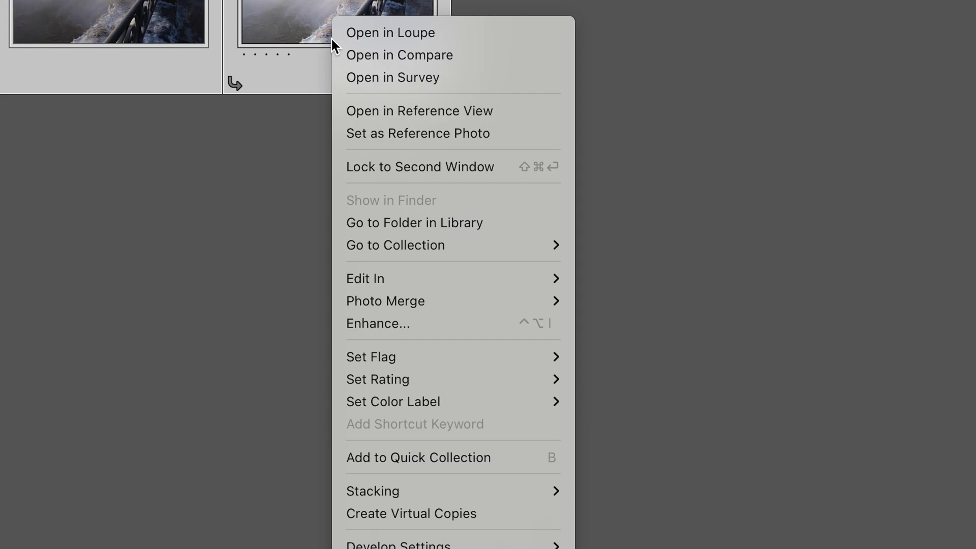
mouse_move(395, 300)
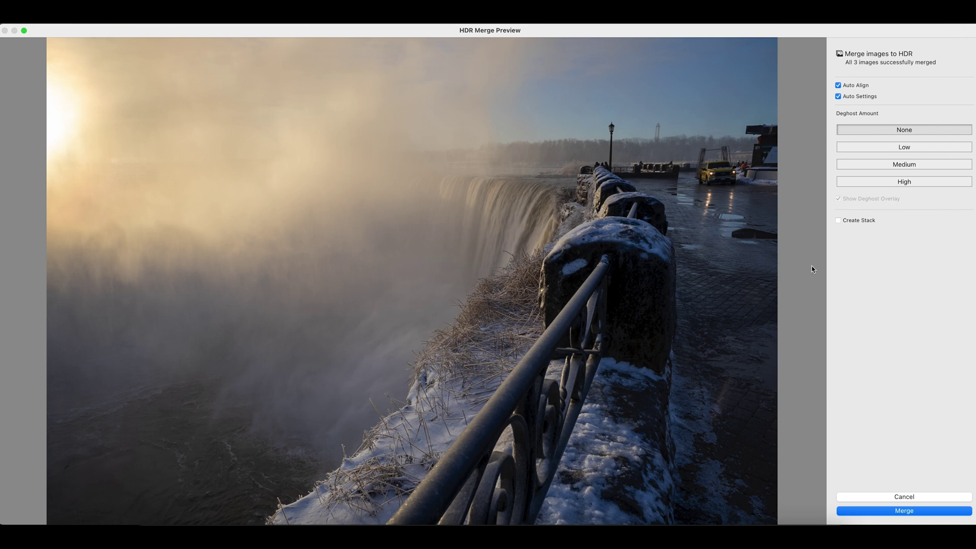
- Set Deghost Amount to High and merge the three exposures into an HDR photo
left_click(876, 185)
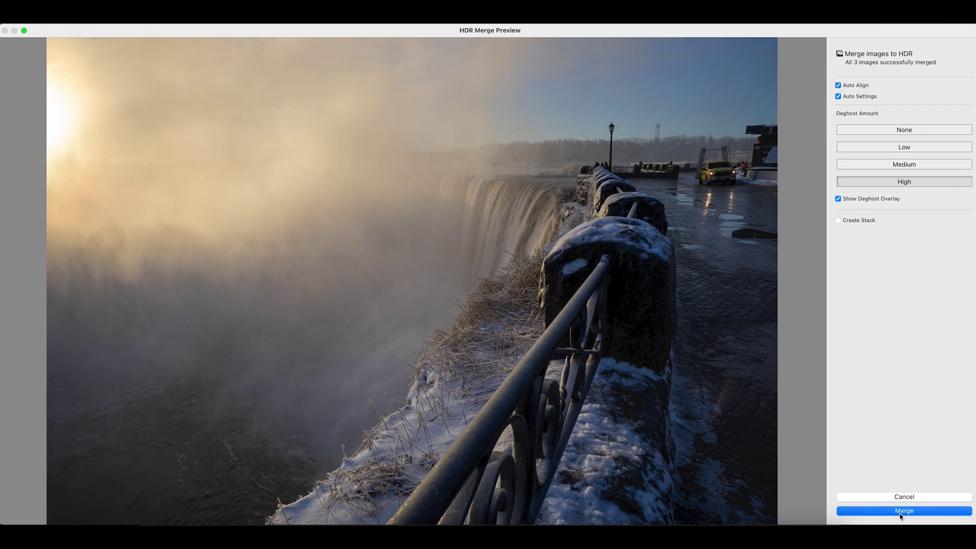
left_click(901, 510)
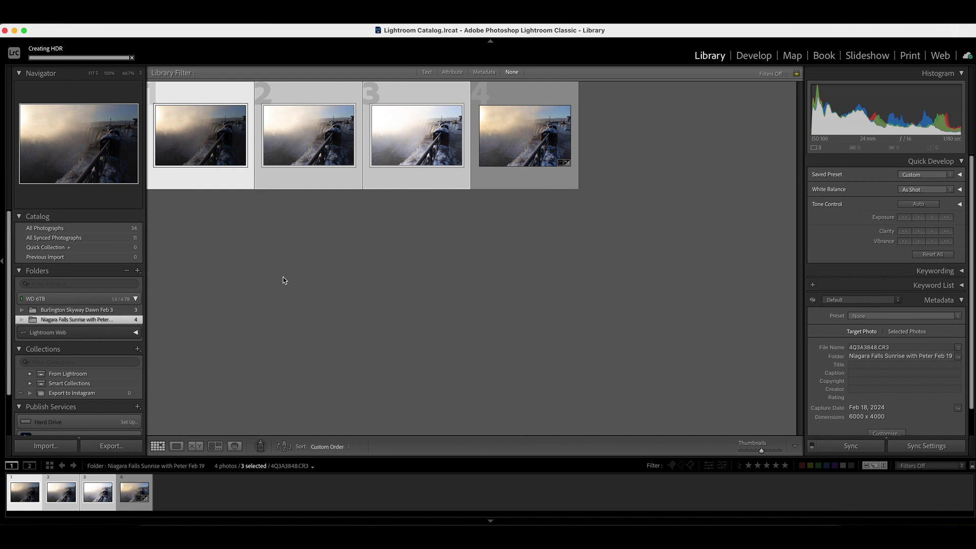
- Select the newly merged waterfall HDR photo to review it
left_click(534, 152)
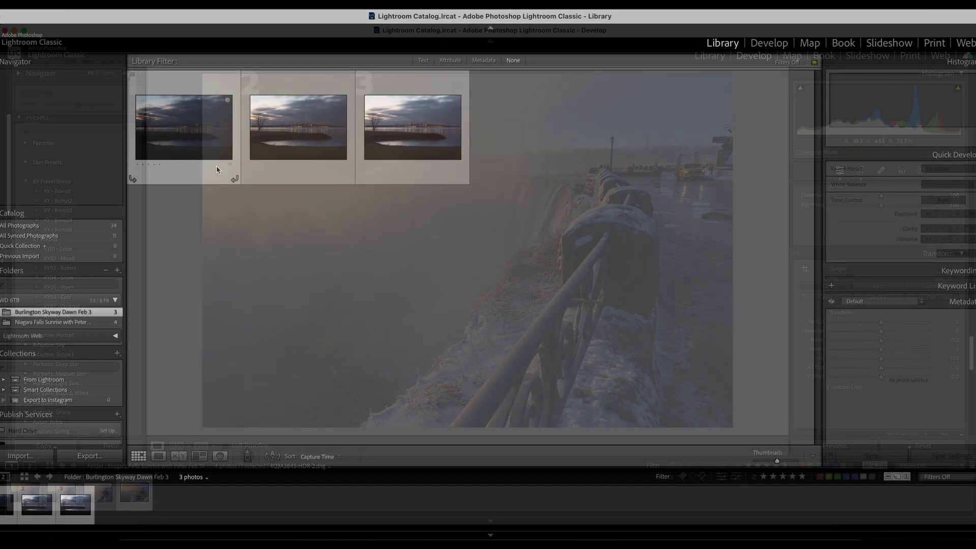
- Select the three Burlington Skyway dawn exposures and open the HDR merge preview
left_click(211, 162)
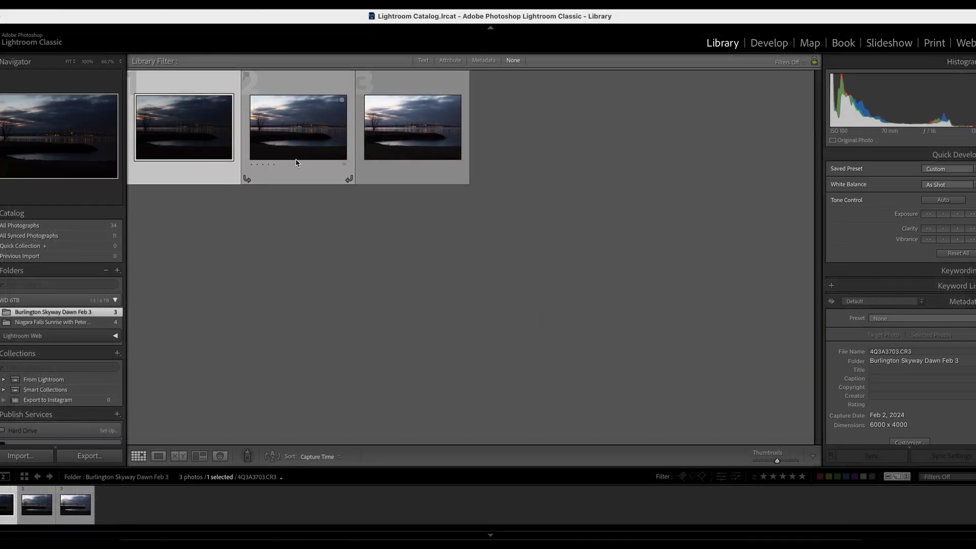
left_click(296, 163, "shift")
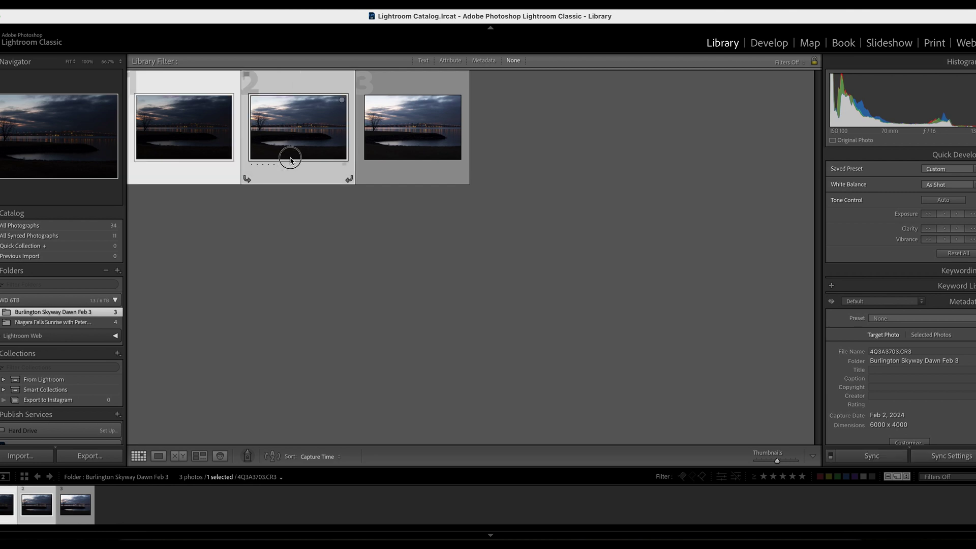
left_click(382, 157, "shift")
right_click(407, 159)
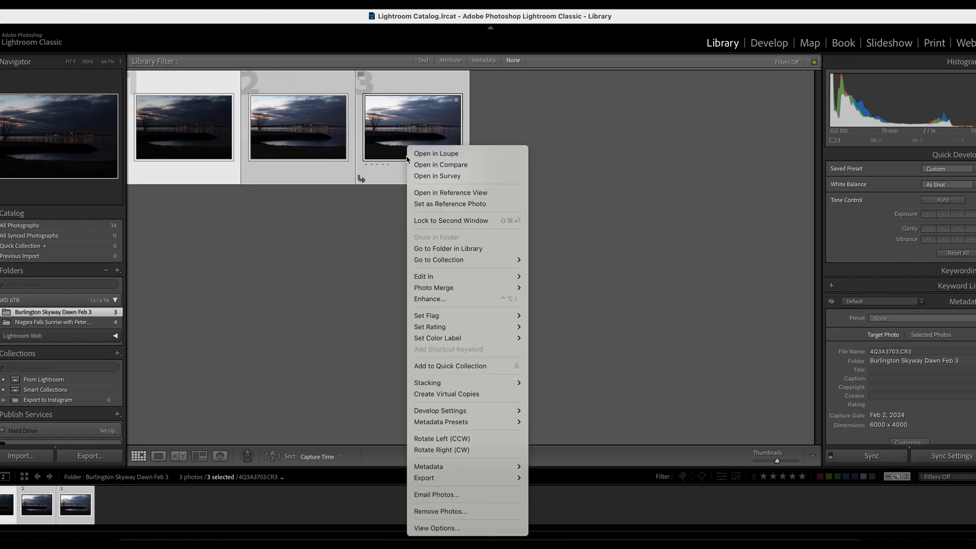
mouse_move(488, 287)
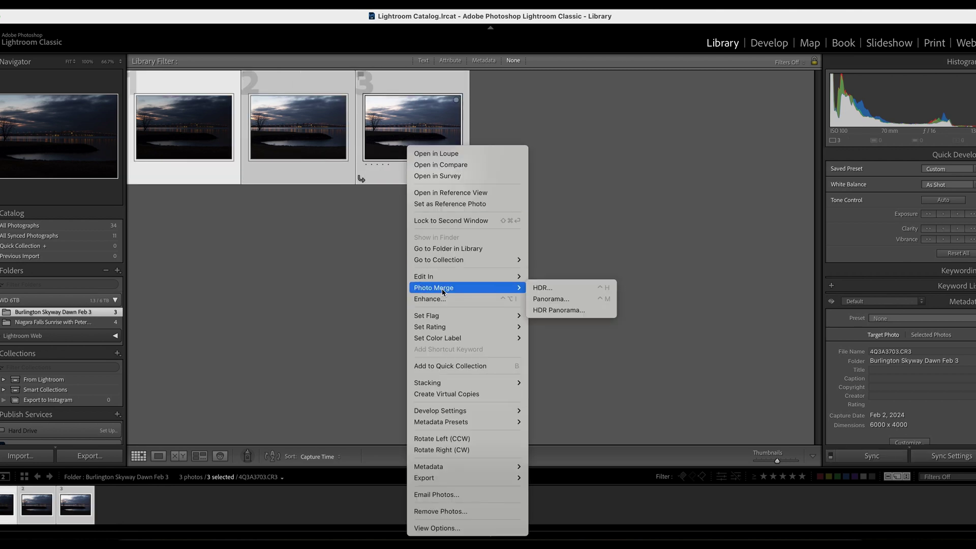
left_click(554, 288)
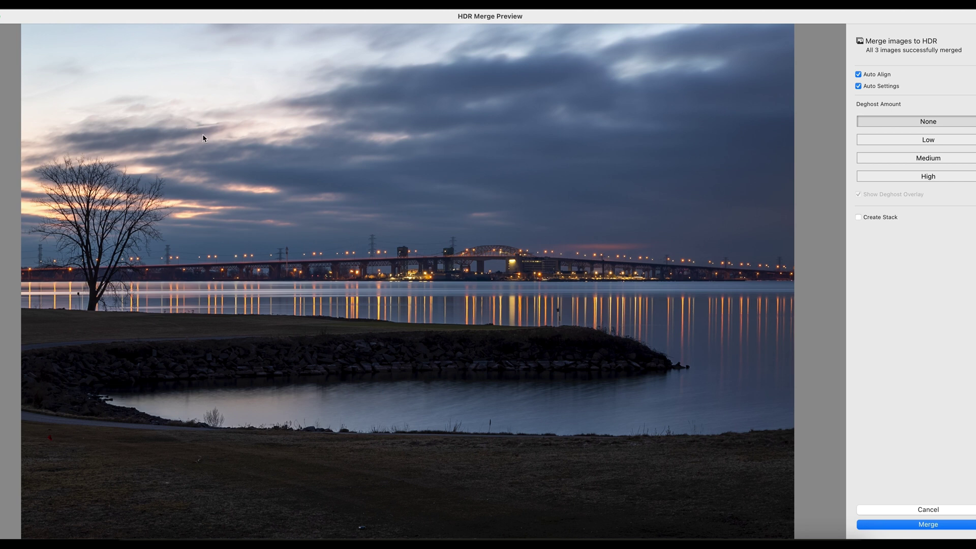
- Hide the deghost overlay, set Deghost Amount to Low, and merge into 4Q3A3703-HDR.dng
left_click(905, 178)
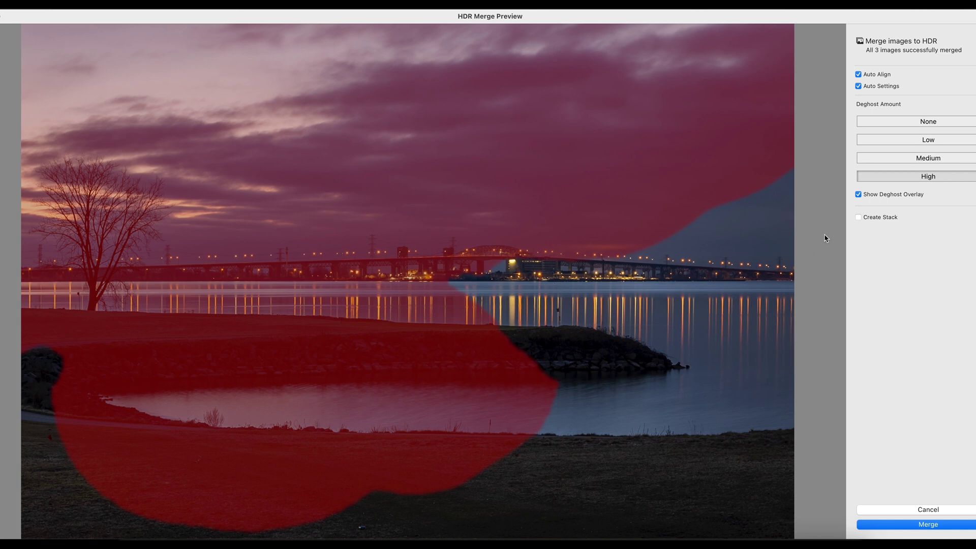
left_click(858, 194)
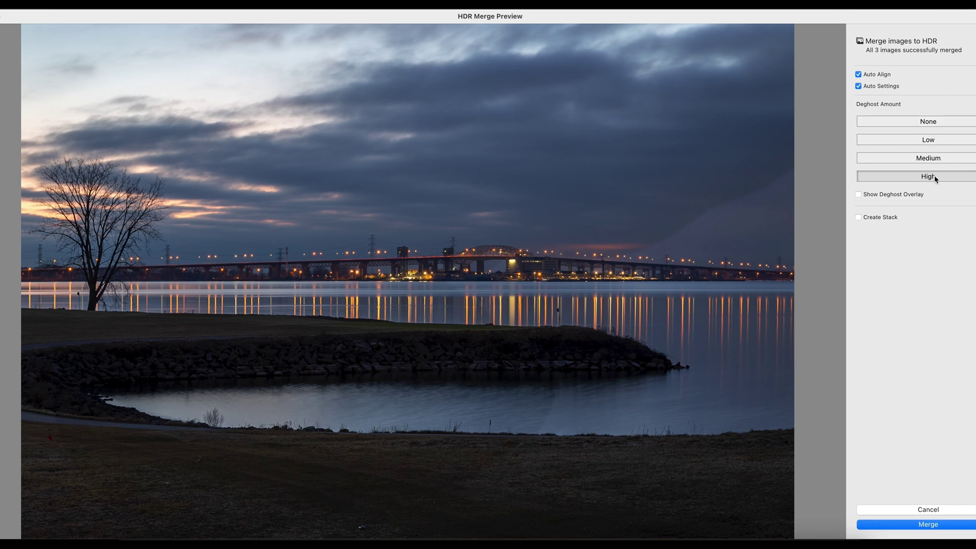
left_click(932, 142)
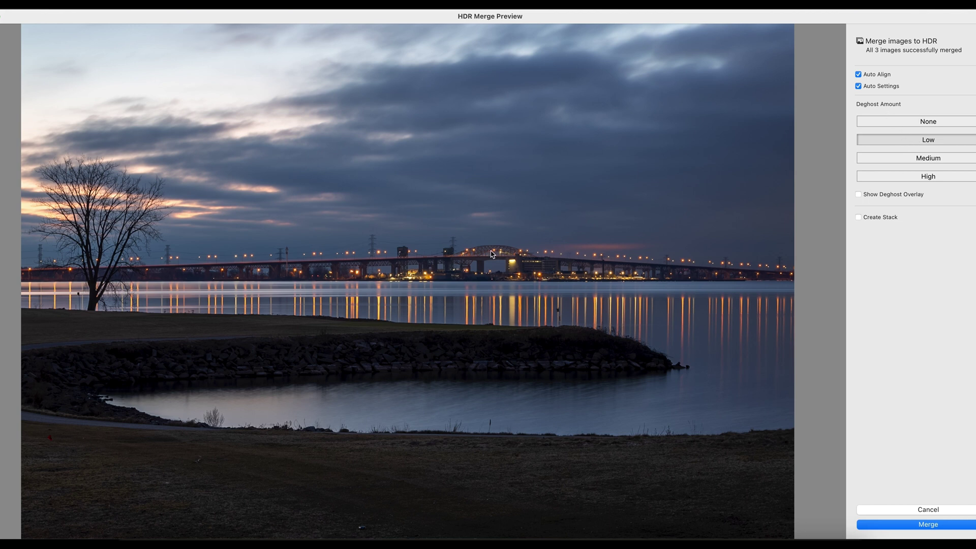
left_click(915, 524)
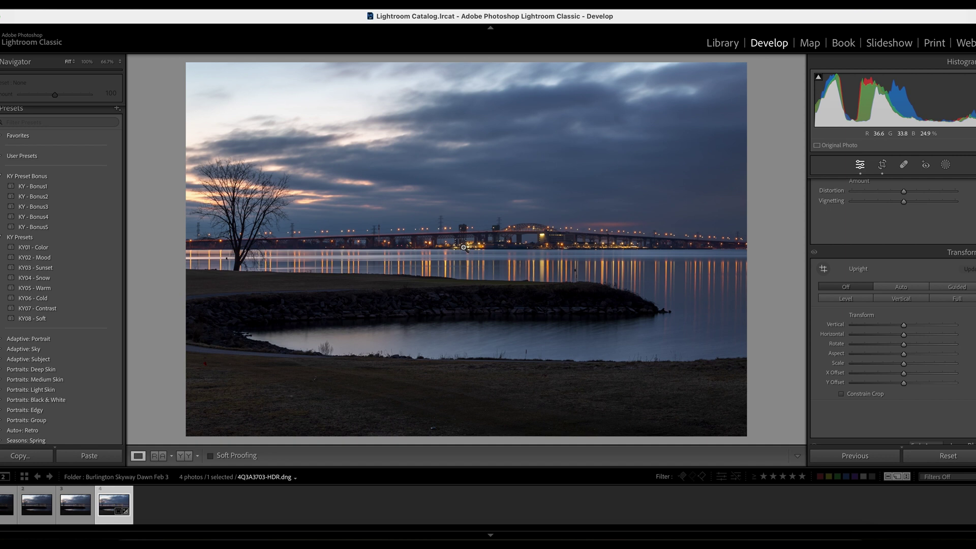
- Drag the three waterfall CR3 files from HDR FOLDER in Finder onto Photoshop
key("ctrl+5")
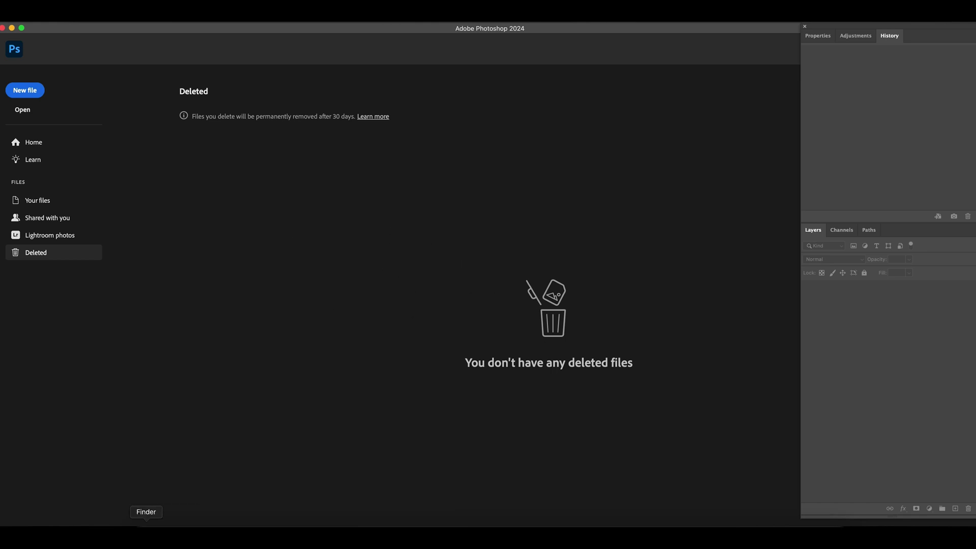
left_click(146, 532)
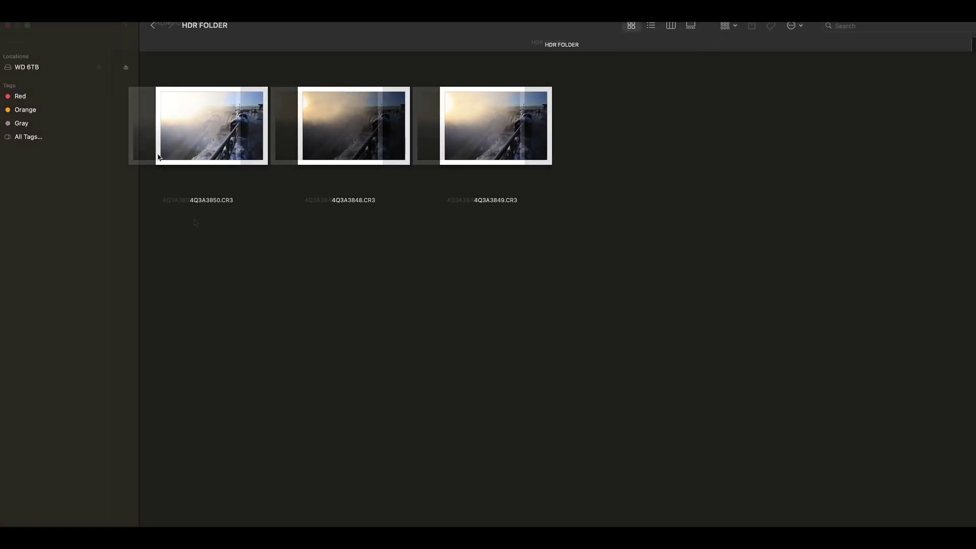
left_click_drag(179, 74, 508, 233)
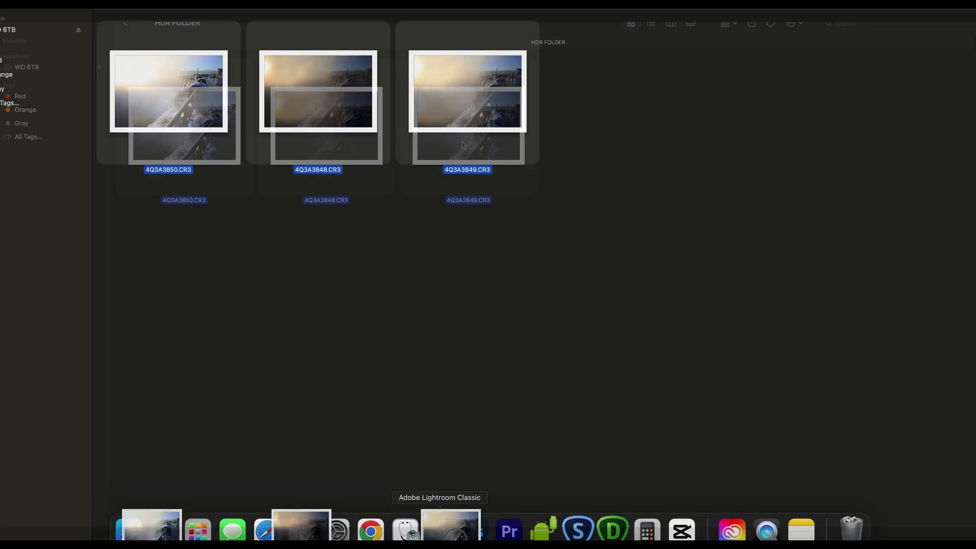
left_click_drag(440, 529, 474, 536)
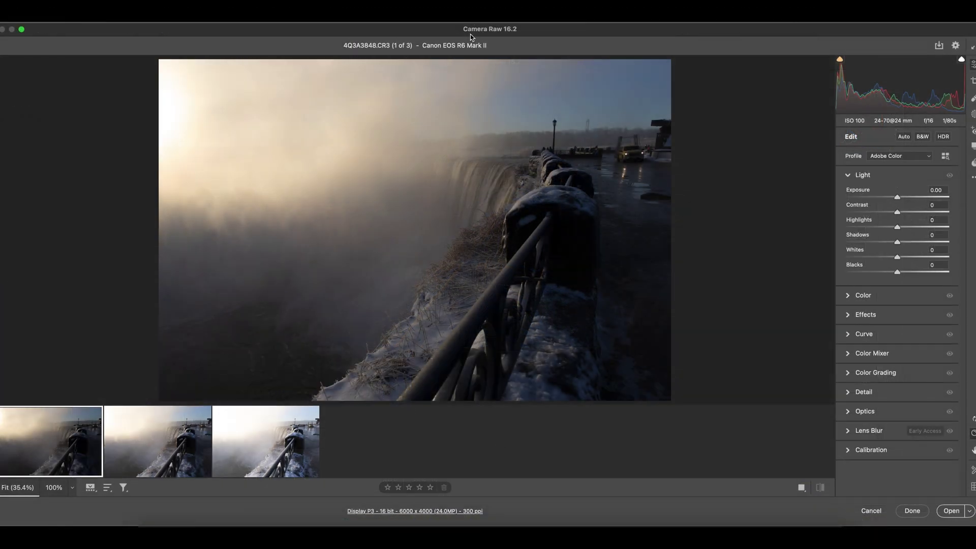
- Select all three brackets, choose Merge to HDR, and keep Deghost at High
key("shift")
left_click(151, 463, "shift")
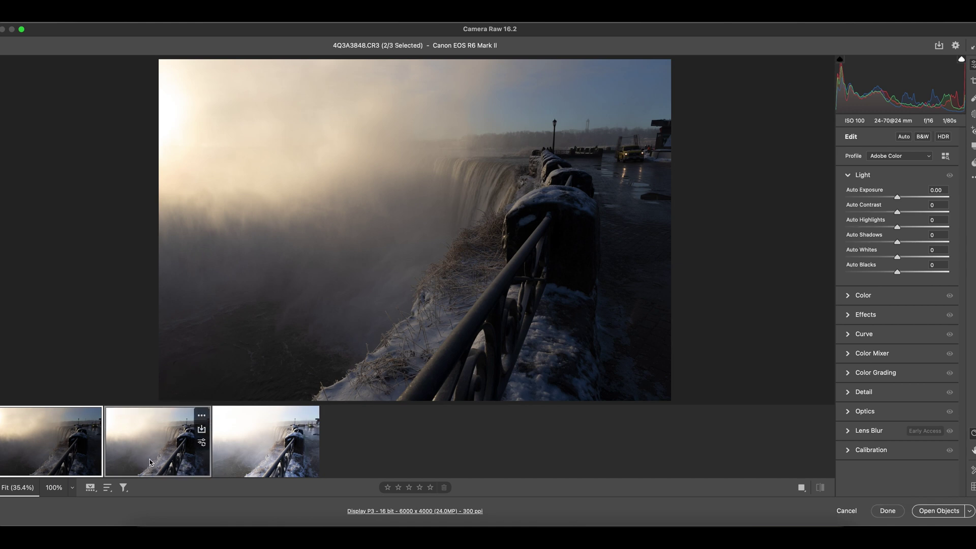
left_click(241, 459, "shift")
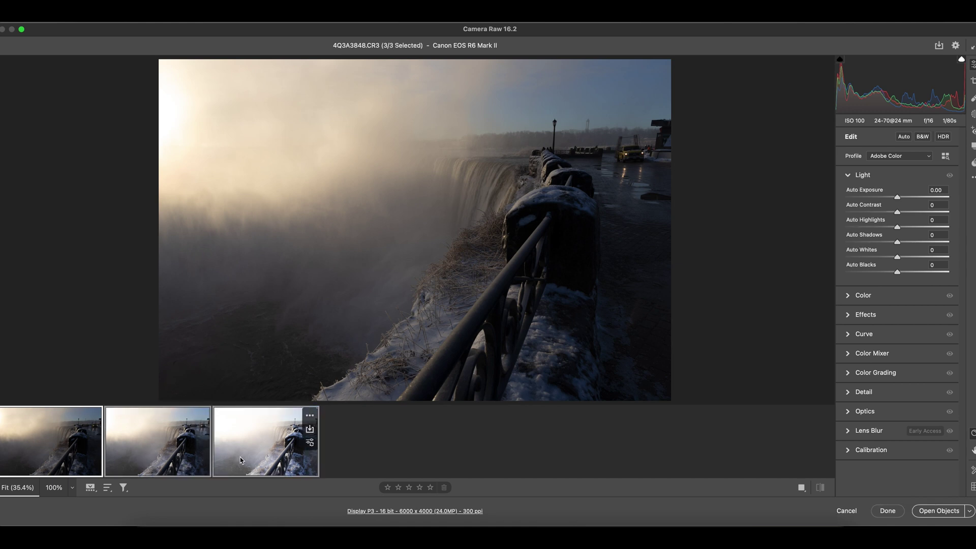
right_click(240, 456)
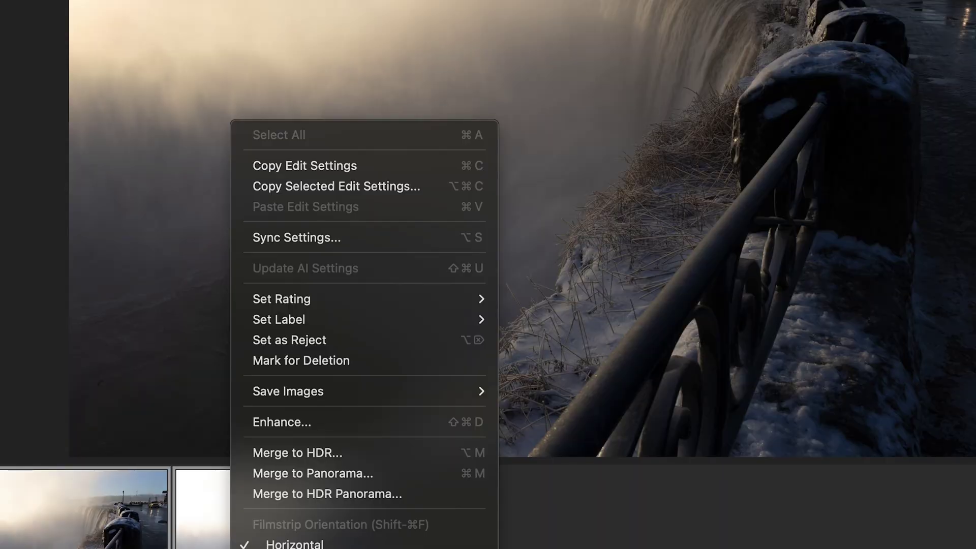
left_click(362, 454)
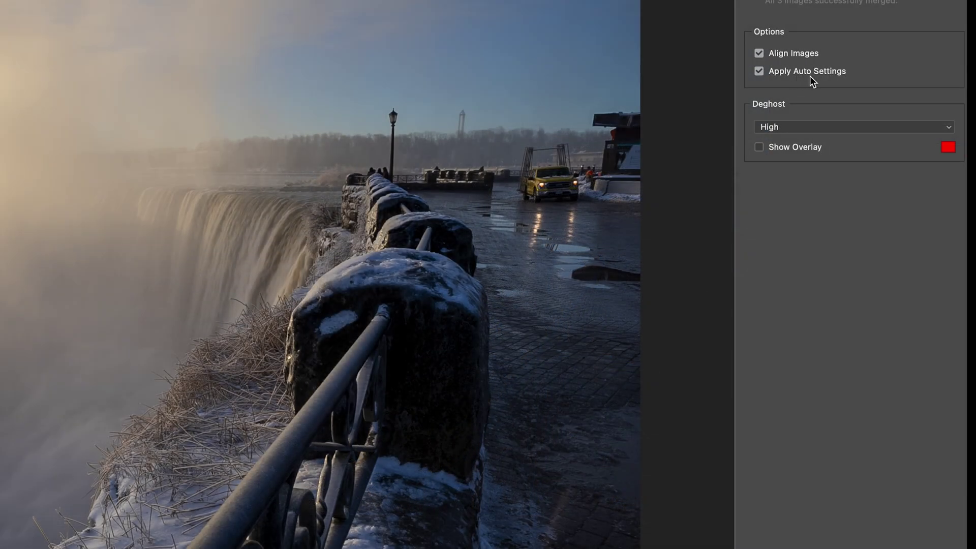
left_click(798, 127)
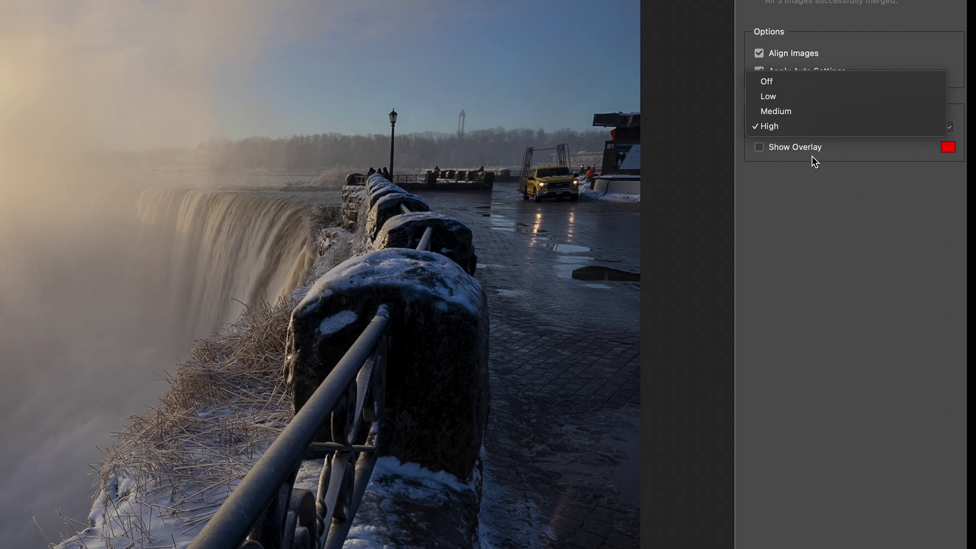
left_click(783, 155)
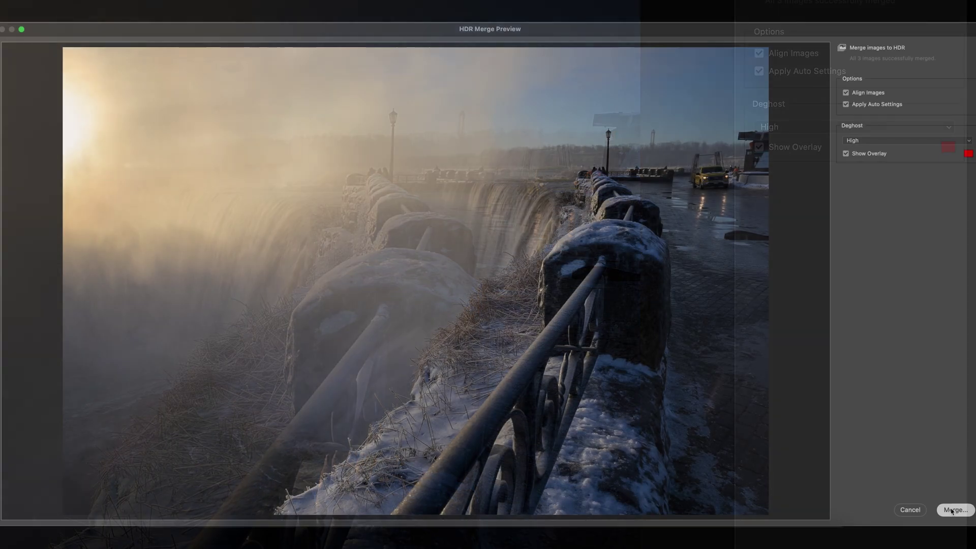
- Merge and save the result as 4Q3A3848-HDR.dng in HDR FOLDER
left_click(954, 508)
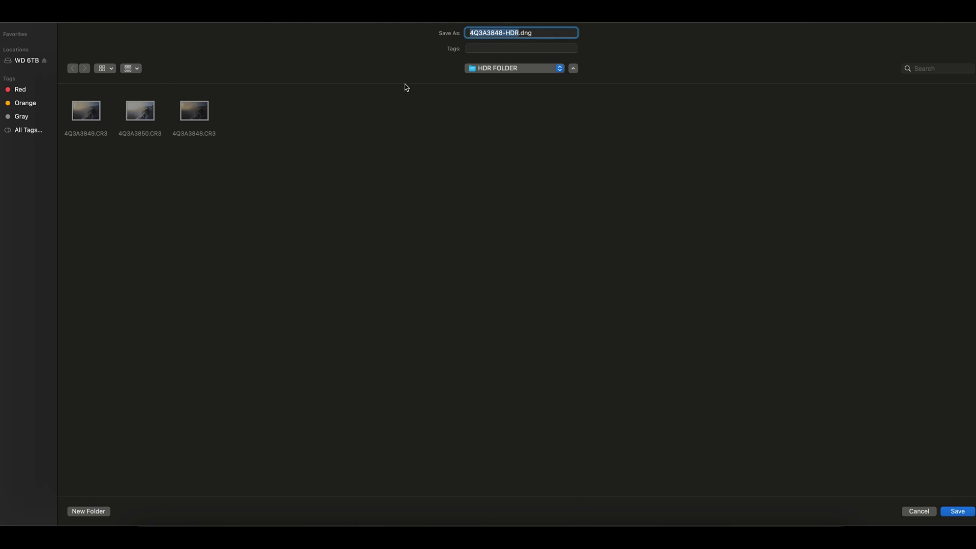
left_click(959, 512)
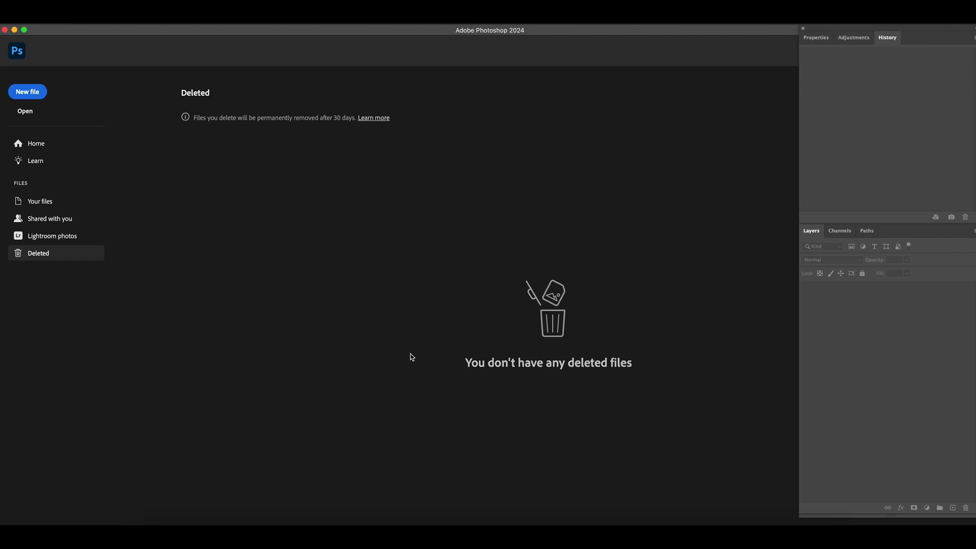
- Select all three waterfall photos in Lightroom and send them to Photoshop's Merge to HDR Pro
left_click(443, 529)
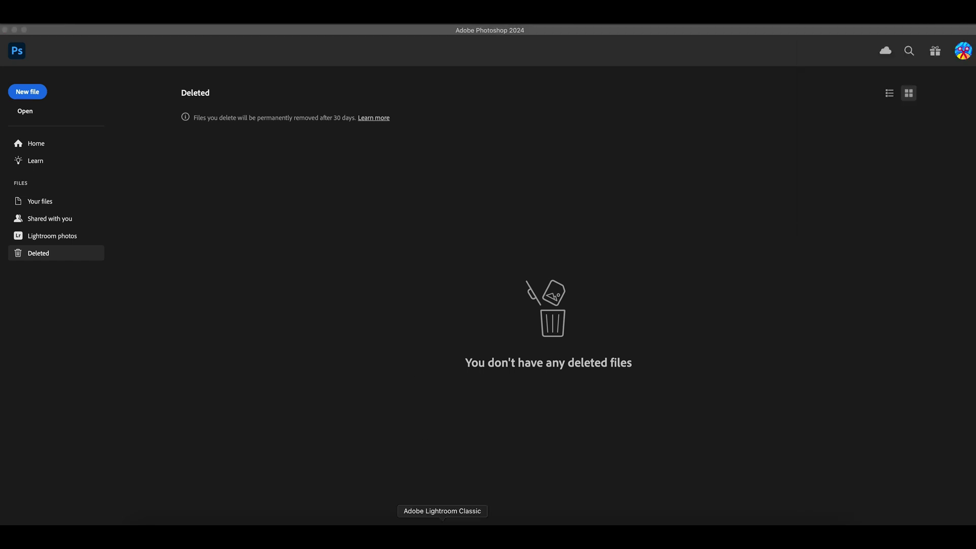
left_click(355, 330)
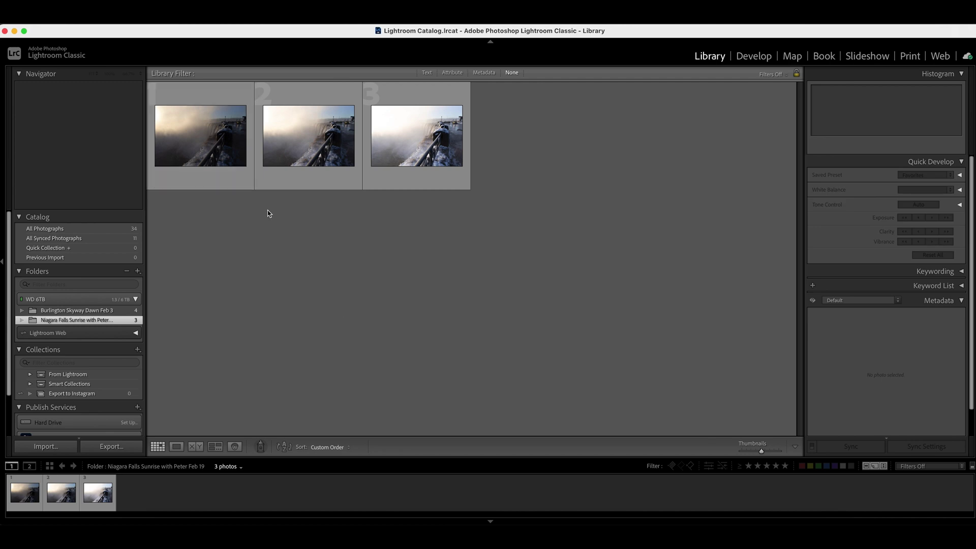
left_click(236, 152)
key("super+a")
right_click(406, 156)
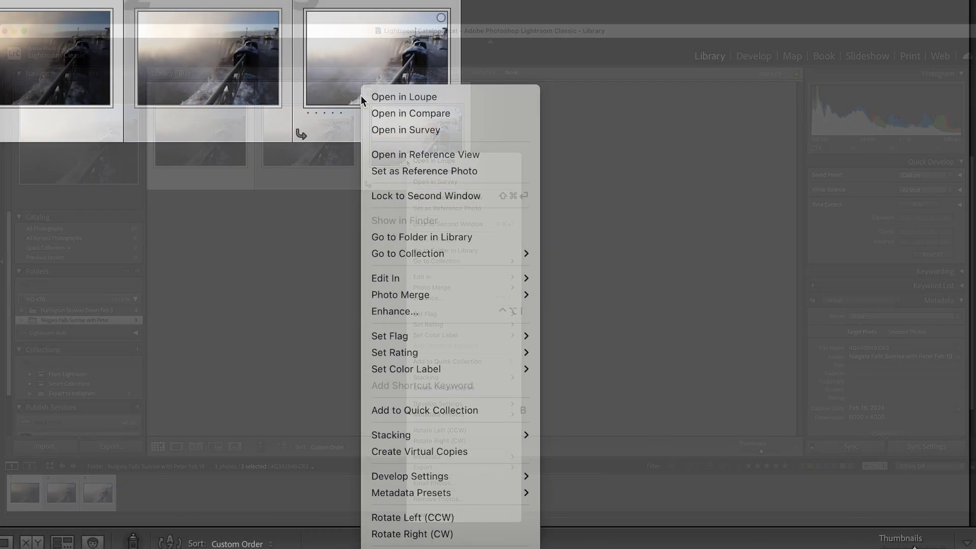
mouse_move(407, 280)
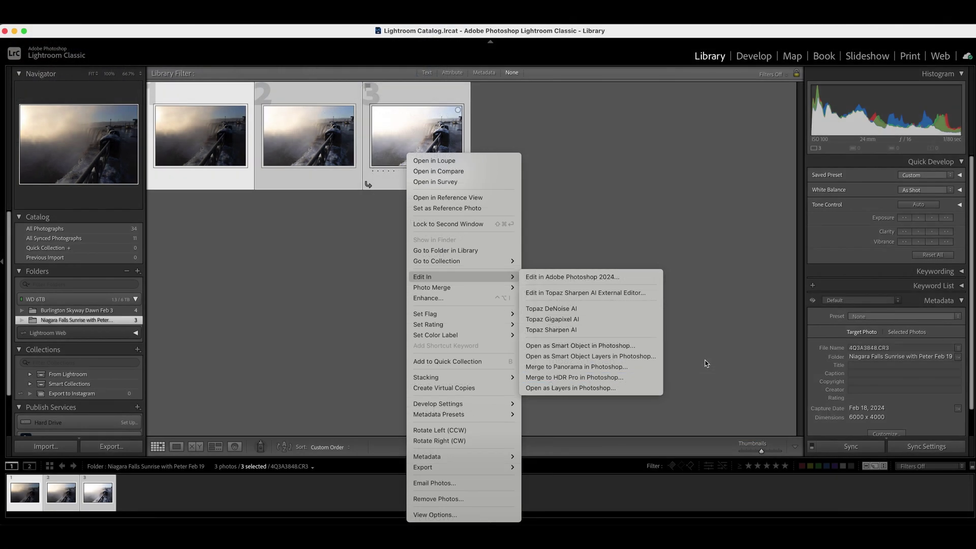
left_click(706, 363)
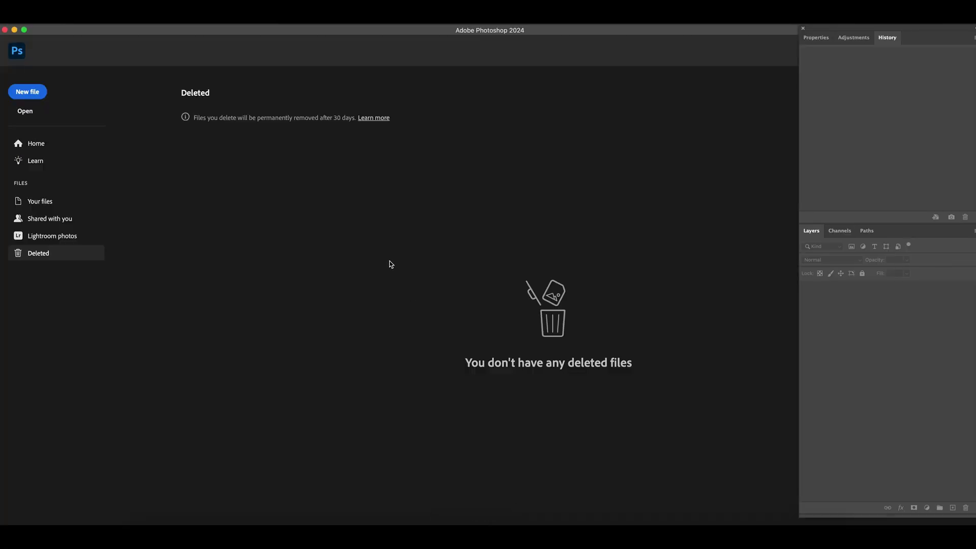
- Open Merge to HDR Pro from the File > Automate menu
left_click(92, 20)
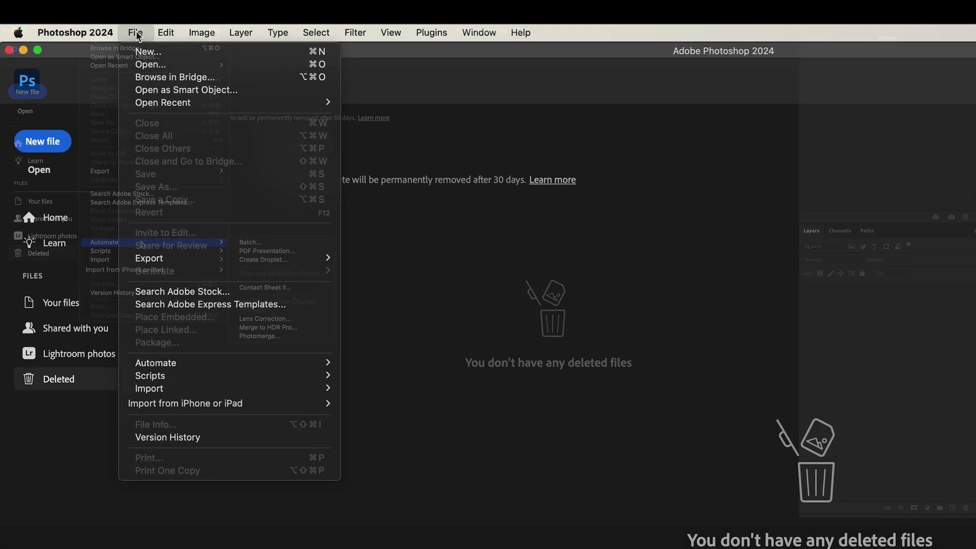
mouse_move(207, 363)
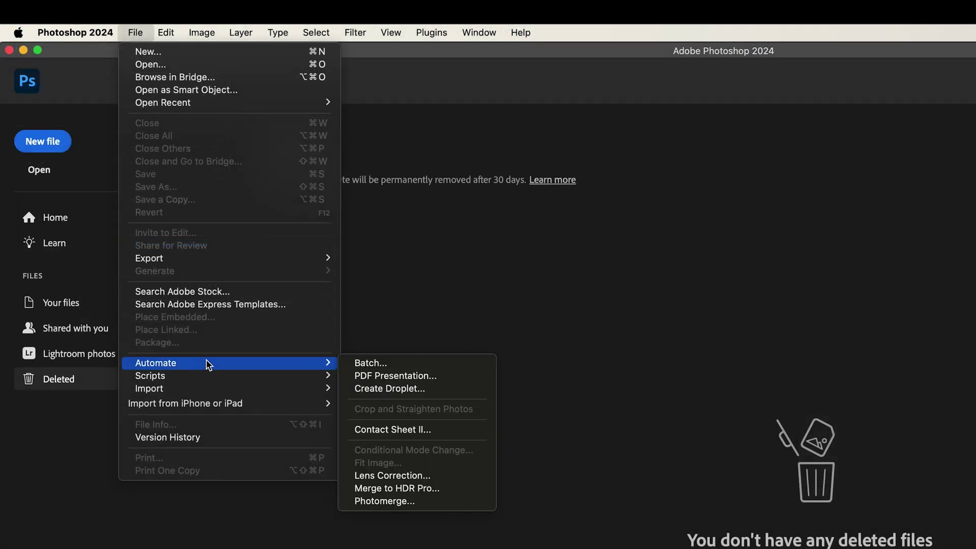
left_click(434, 490)
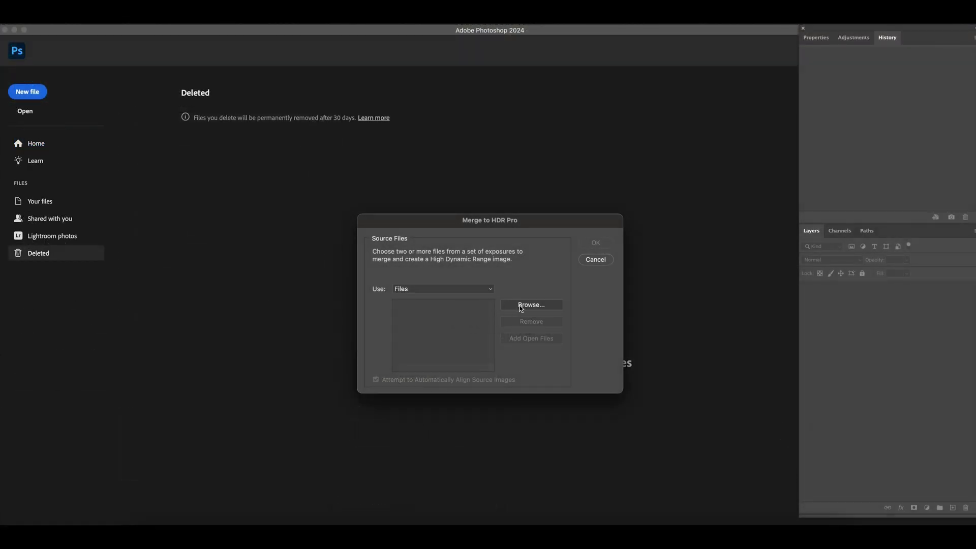
- Add the three CR3 exposures from HDR FOLDER as sources and start merging
left_click(521, 305)
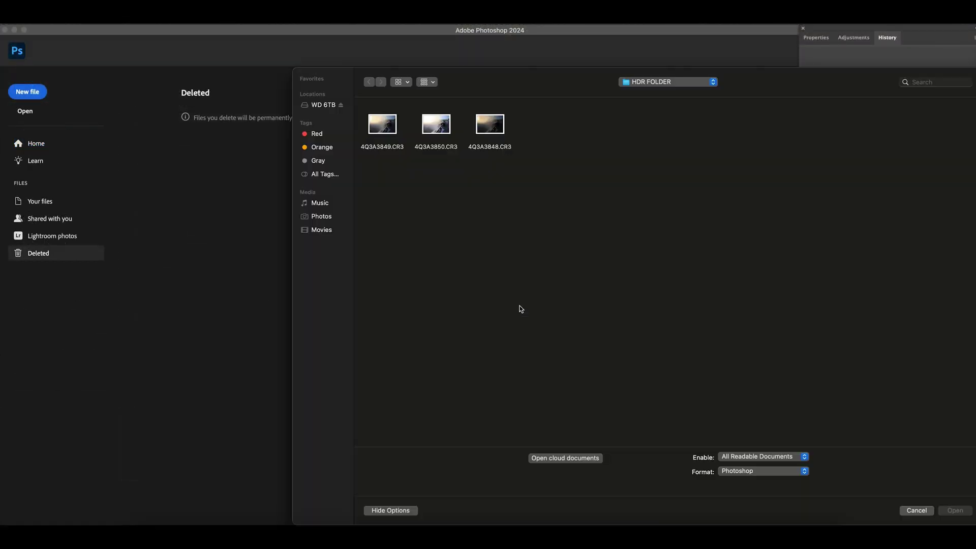
left_click_drag(365, 108, 553, 169)
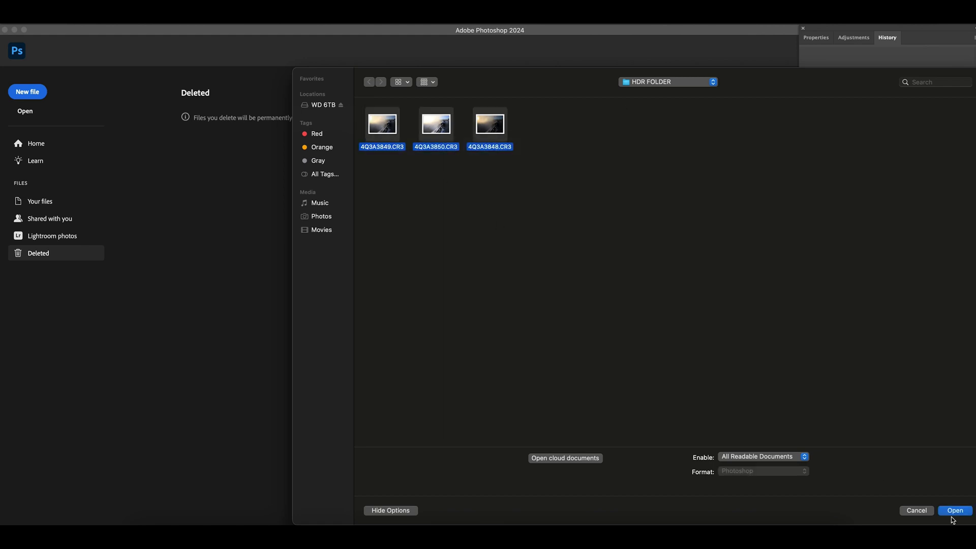
left_click(962, 512)
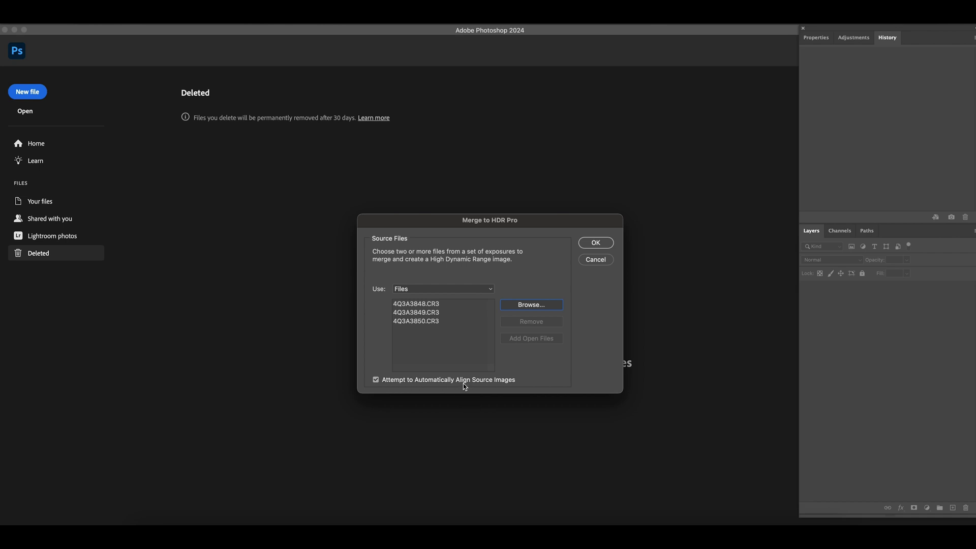
left_click(592, 243)
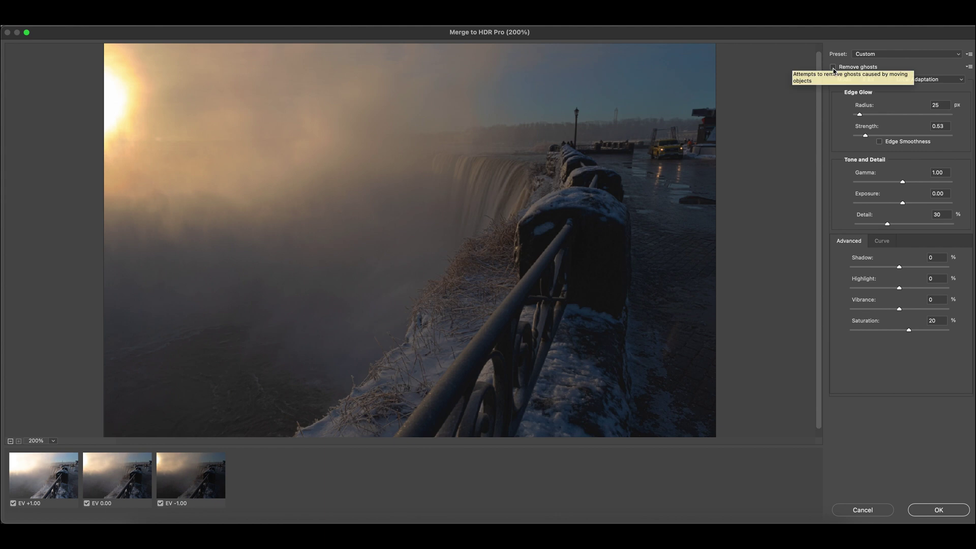
- Toggle Remove ghosts on and then off again, leaving ghost removal unchecked
left_click(833, 67)
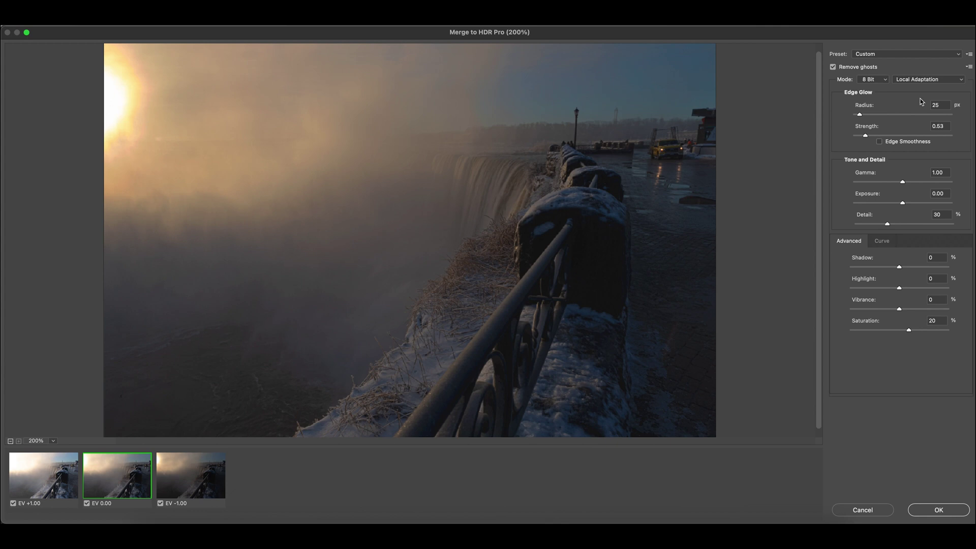
left_click(832, 67)
left_click(882, 82)
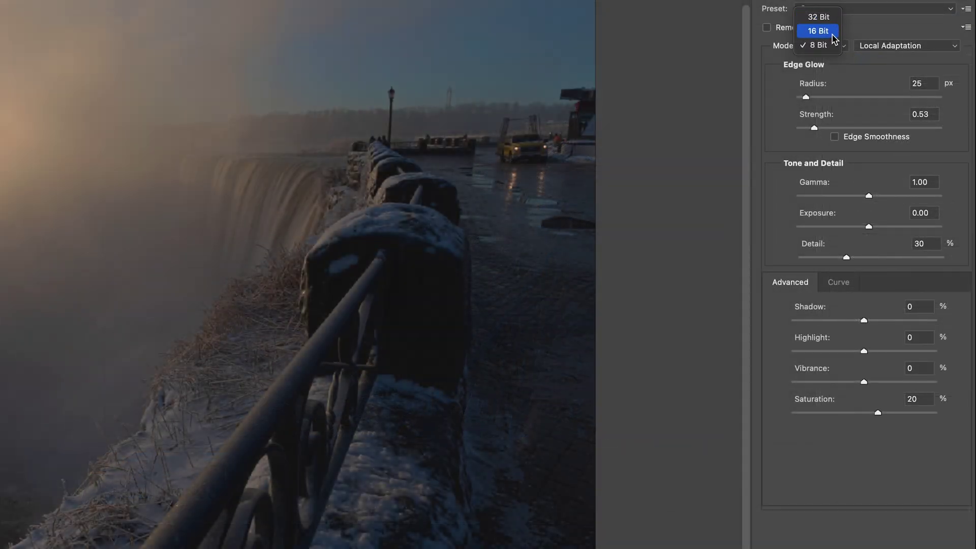
left_click(868, 32)
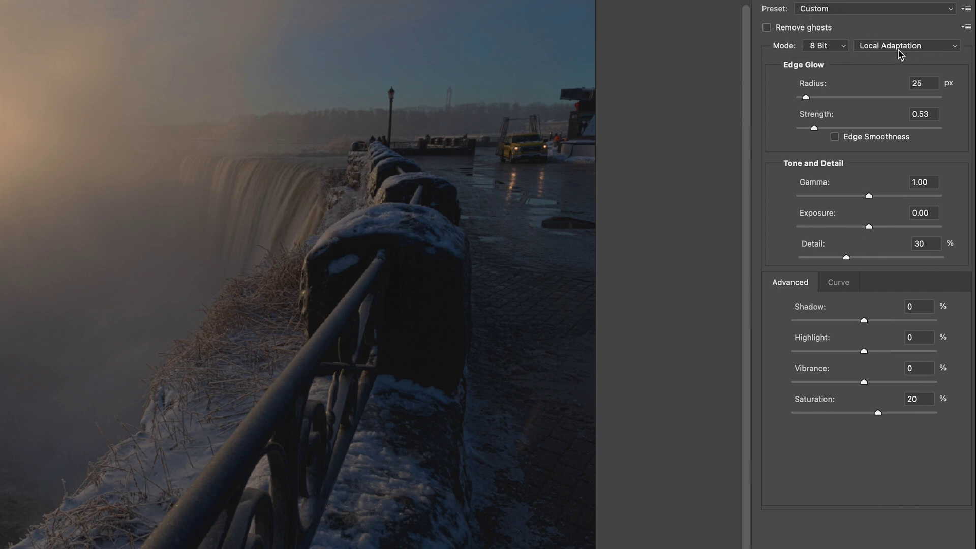
left_click(929, 50)
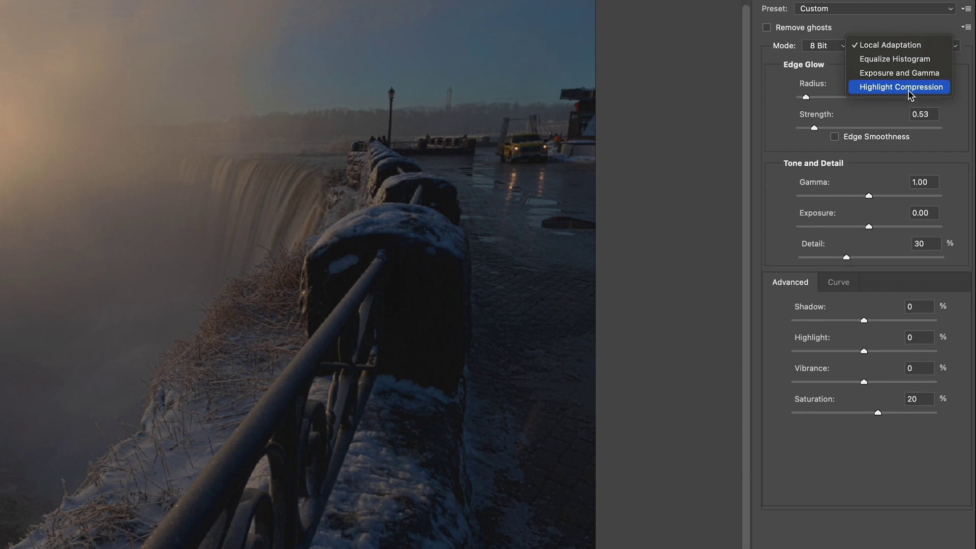
left_click(905, 46)
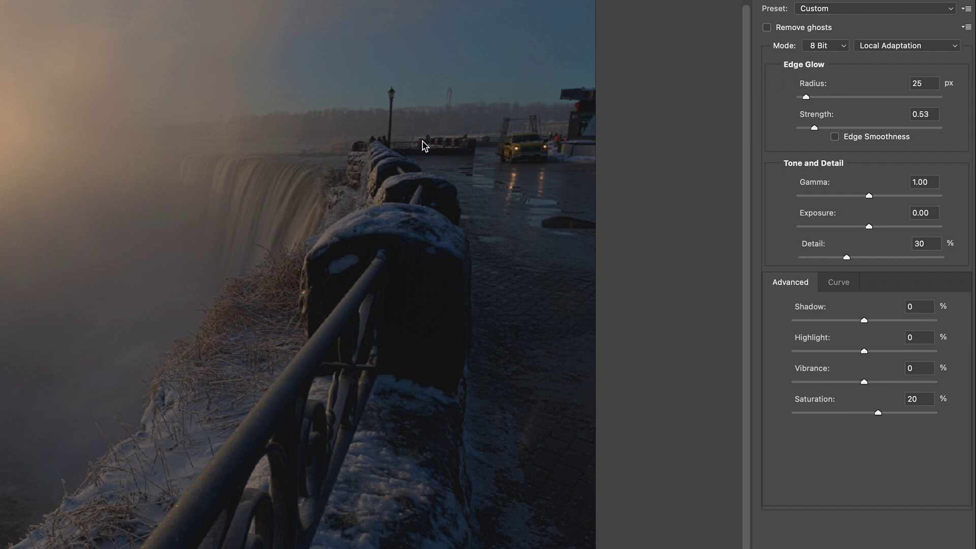
- Set Edge Glow Radius to 1 px and Strength to 0.45, and enable Edge Smoothness
left_click(806, 97)
left_click_drag(806, 97, 934, 99)
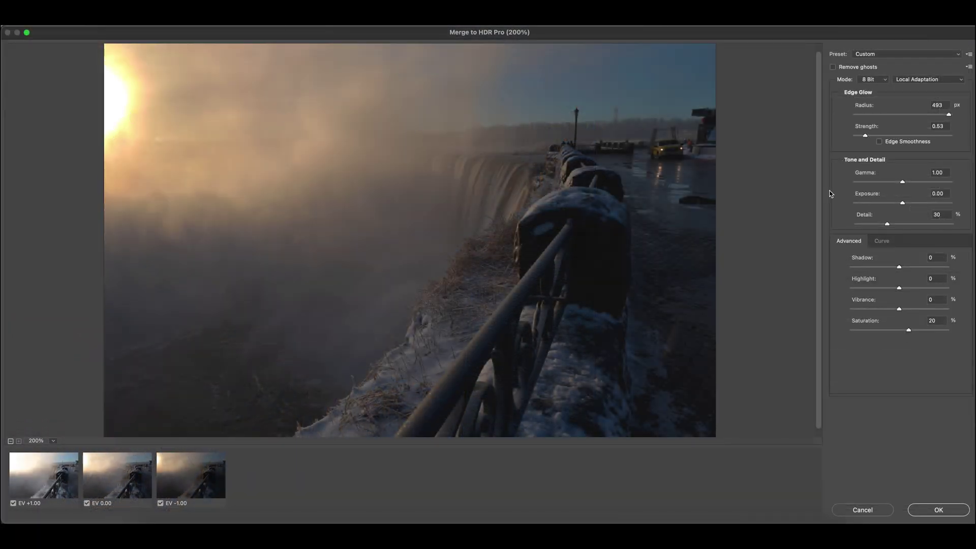
left_click(949, 116)
left_click_drag(949, 115, 838, 117)
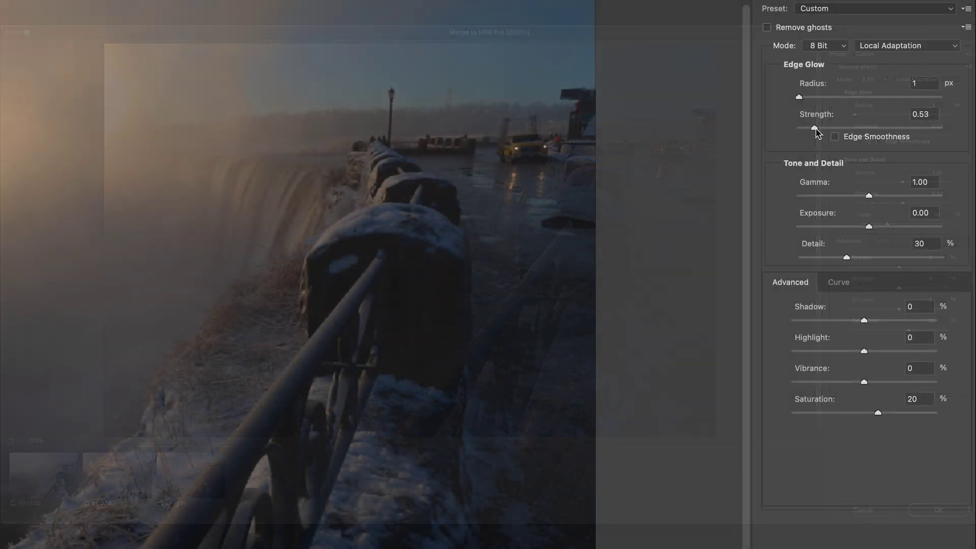
left_click(866, 137)
left_click_drag(815, 128, 812, 128)
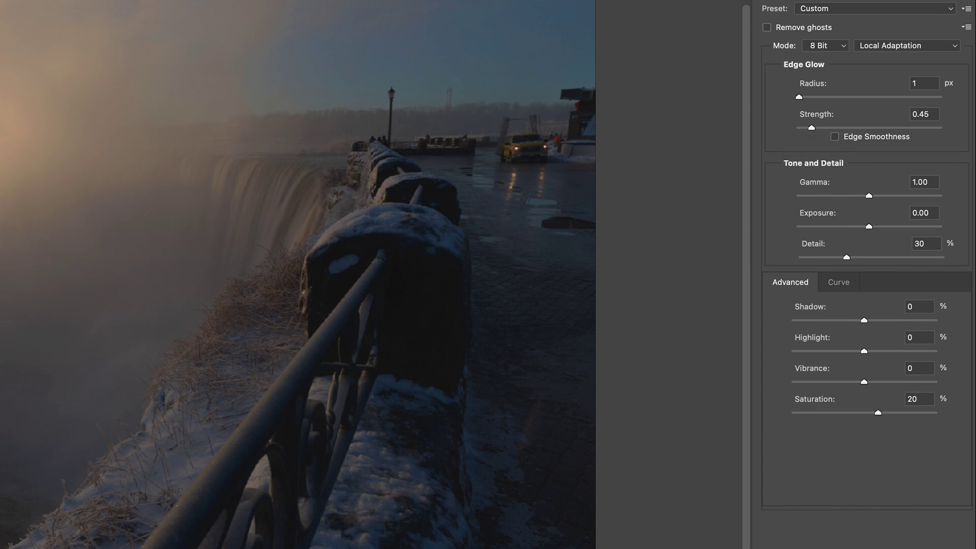
left_click(834, 136)
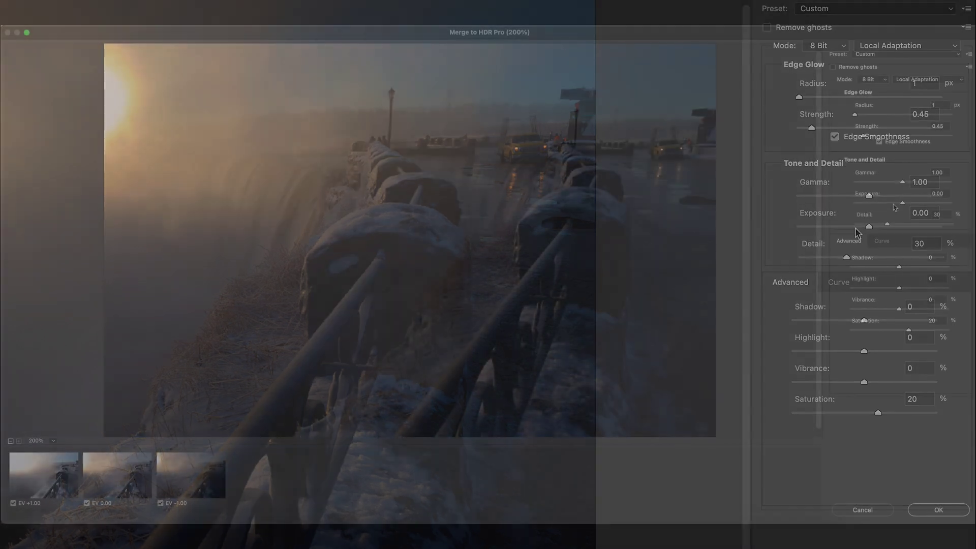
- Preview gamma at 3.94 and 0.35, then return gamma to about 1.00
left_click_drag(902, 181, 860, 183)
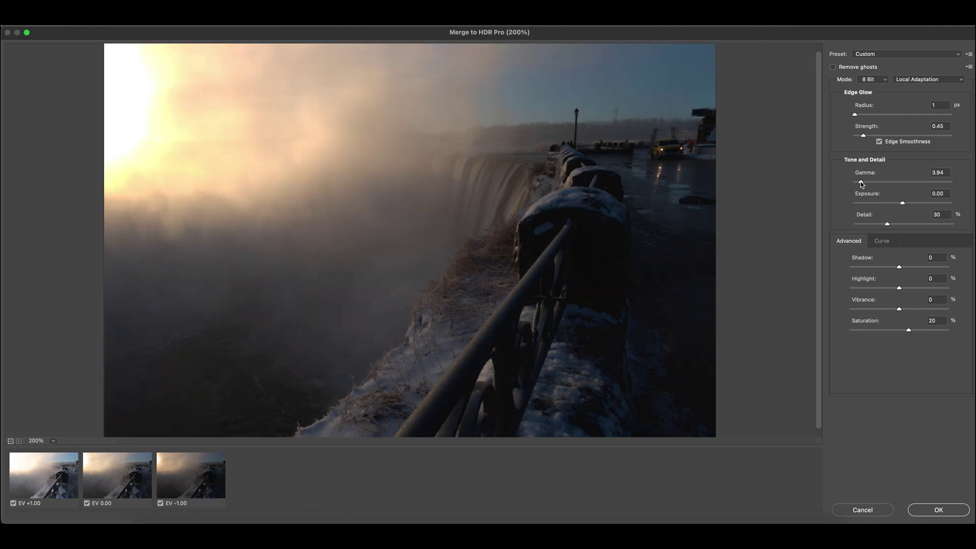
left_click_drag(861, 183, 928, 184)
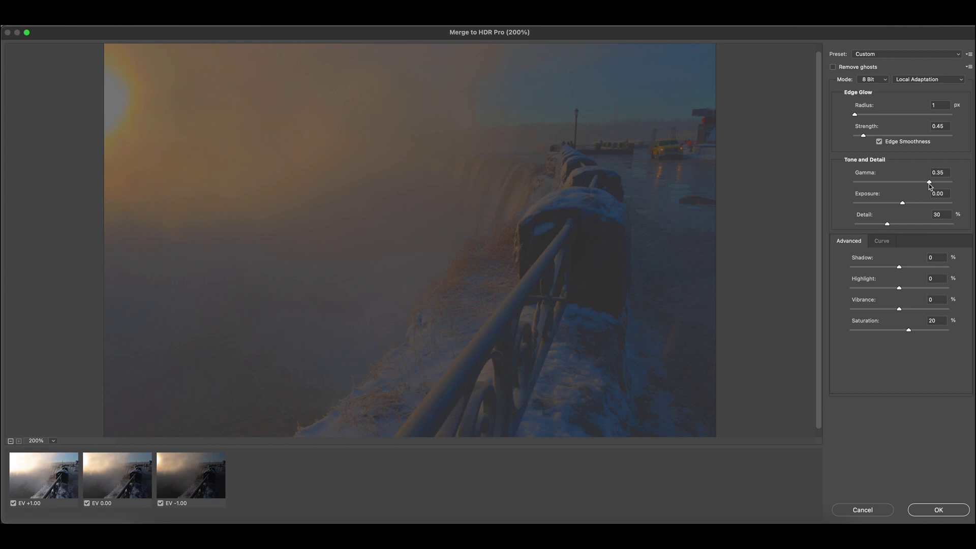
left_click_drag(928, 181, 871, 198)
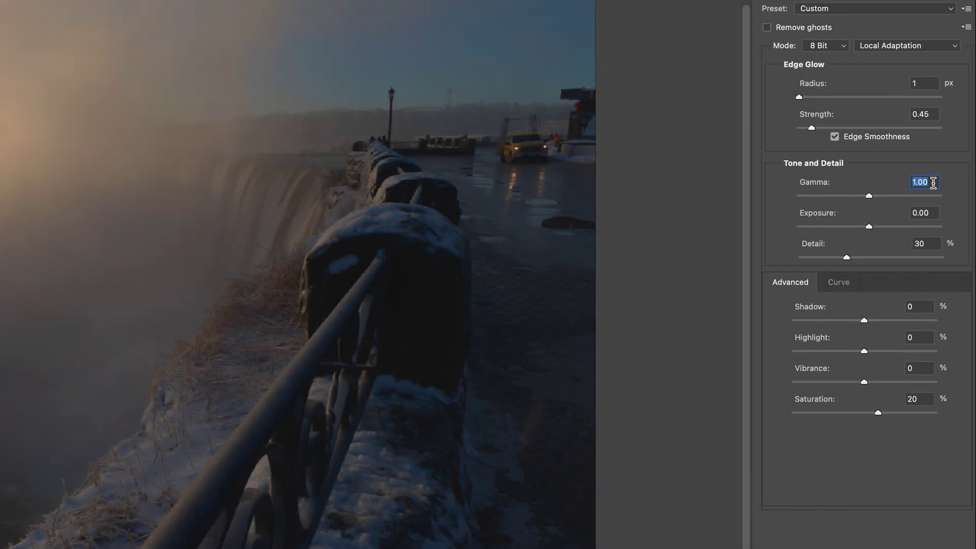
- Reset Exposure to 0 and raise Detail to 102%
left_click(867, 214)
mouse_move(870, 230)
left_mouse_down()
mouse_move(896, 233)
mouse_move(832, 227)
mouse_move(870, 228)
left_mouse_up()
left_click_drag(936, 214, 883, 218)
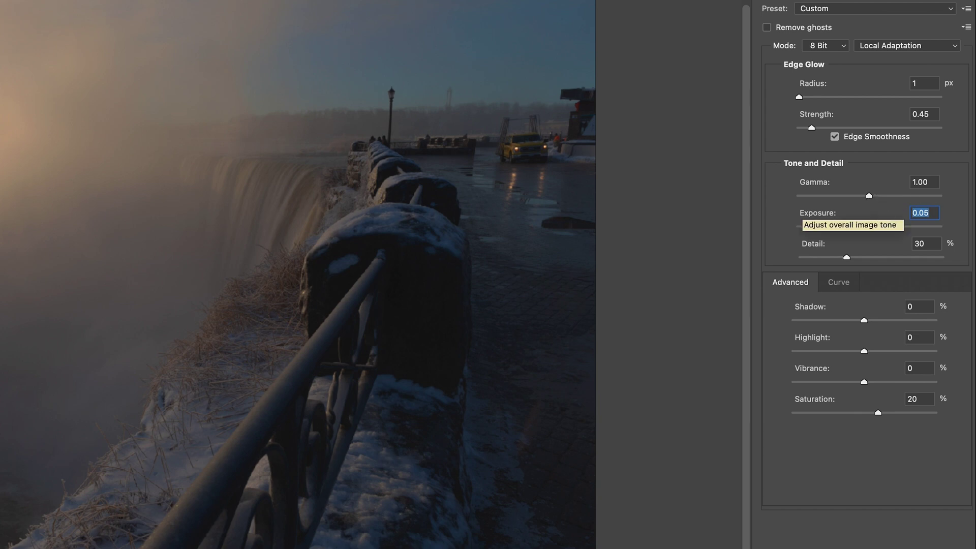
type("0")
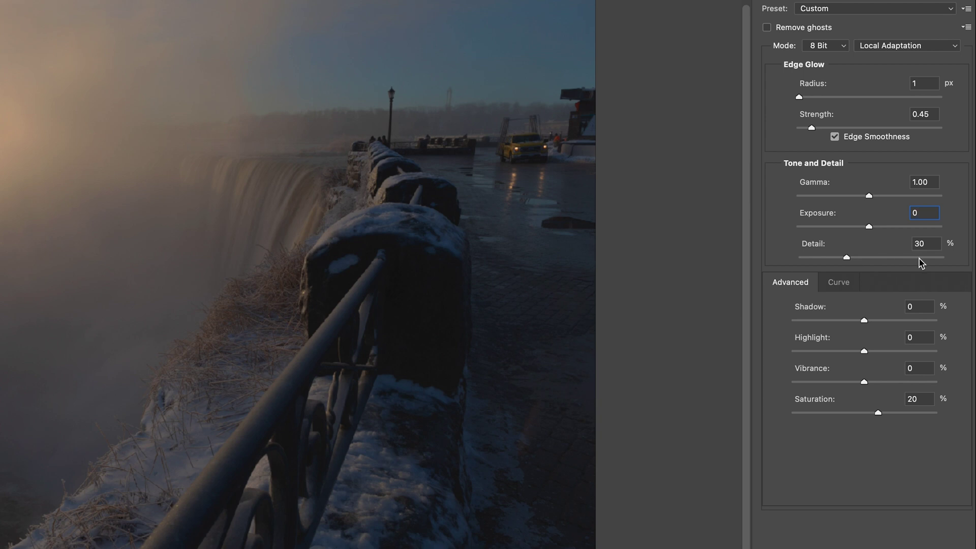
left_click(869, 262)
left_click_drag(869, 261, 871, 261)
- Add tone-curve points, lifting the upper one and placing the lowest at Input 25%, Output 27%
left_click(865, 323)
left_click(843, 285)
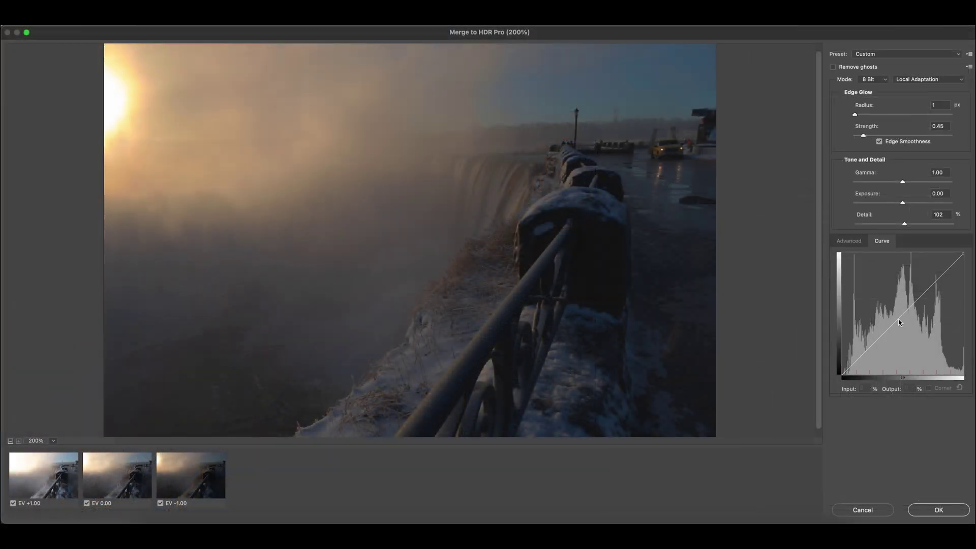
left_click(898, 320)
left_click_drag(934, 284, 933, 276)
left_click(874, 344)
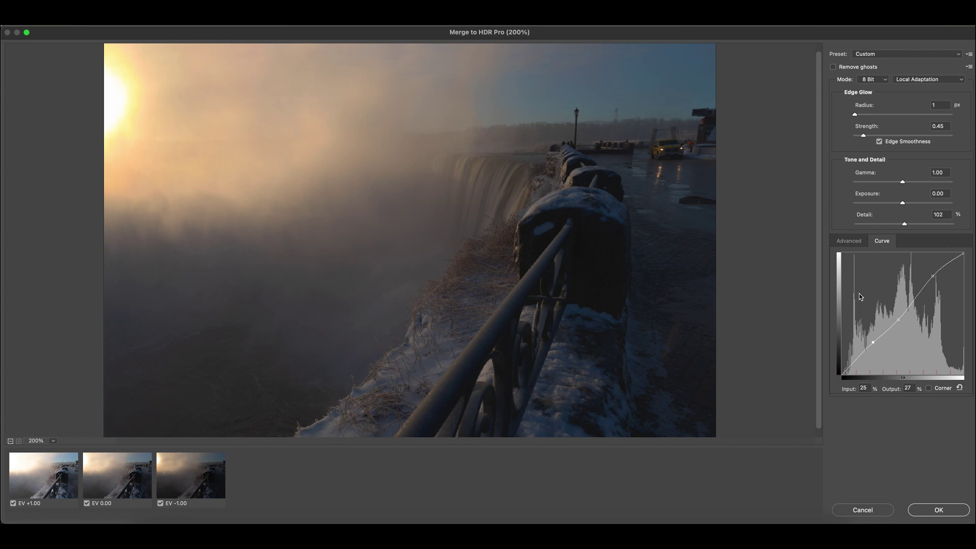
- Confirm Merge to HDR Pro with OK to create the tone-mapped merged file
left_click(941, 510)
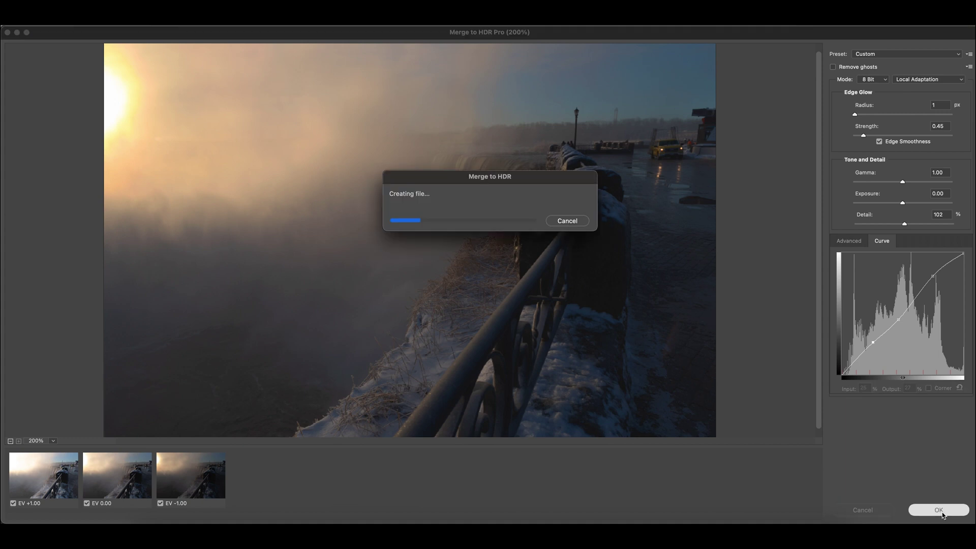